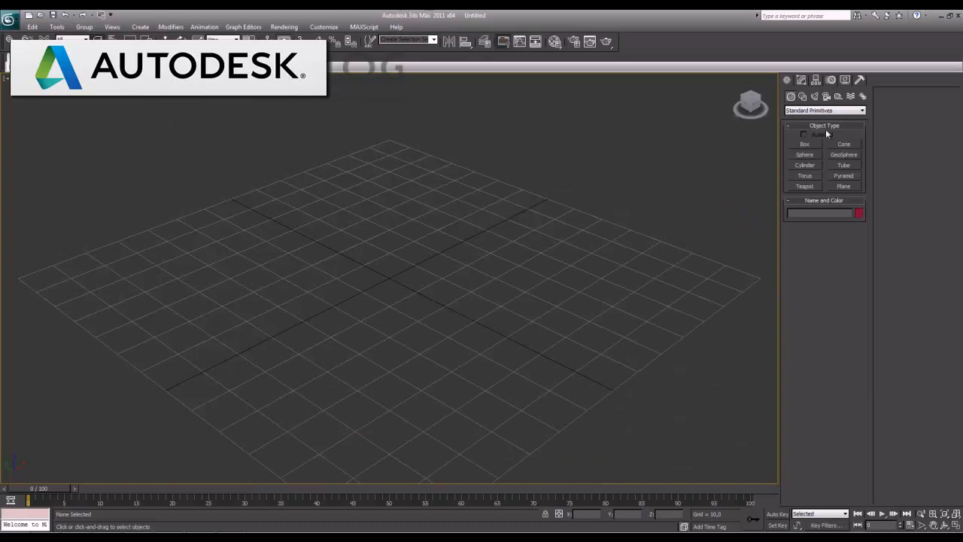
Create a standard primitive sphere with a radius of about 25.8 at the centre of the grid
left_click(806, 155)
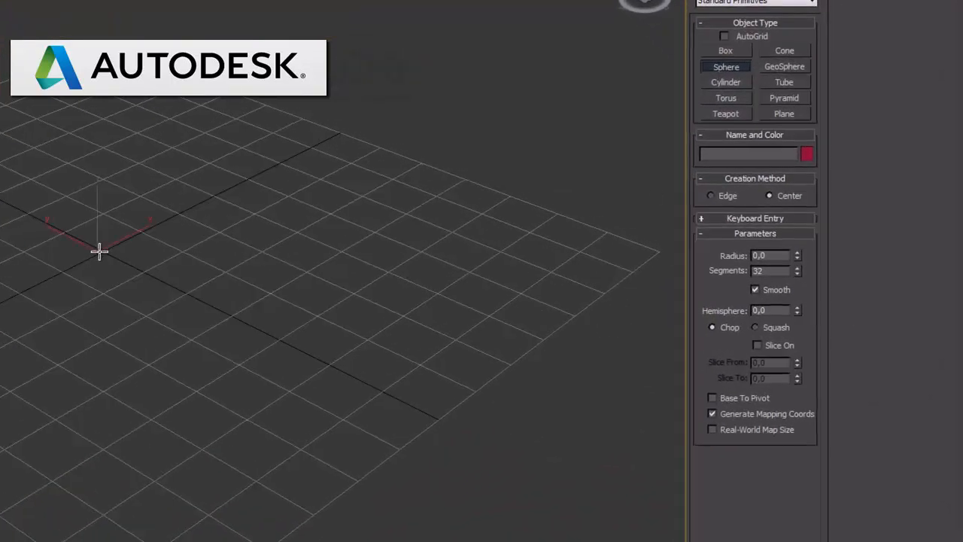
left_click_drag(385, 276, 416, 300)
left_click_drag(143, 286, 168, 308)
right_click(167, 308)
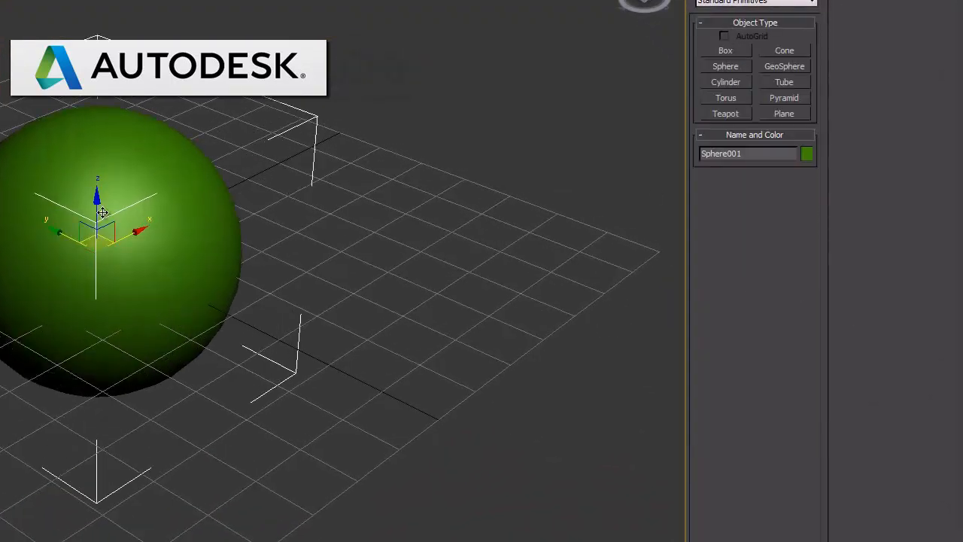
Raise the sphere above the grid plane and display the safe frame in the perspective viewport
left_click_drag(102, 171, 102, 39)
middle_click_drag(197, 112, 211, 269)
key("shift+f")
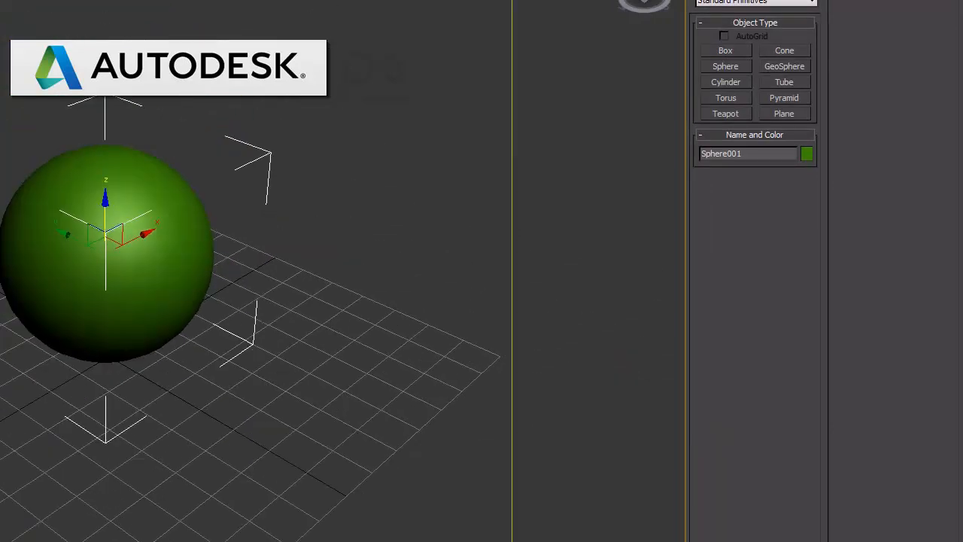
scroll(146, 338, "up", 6)
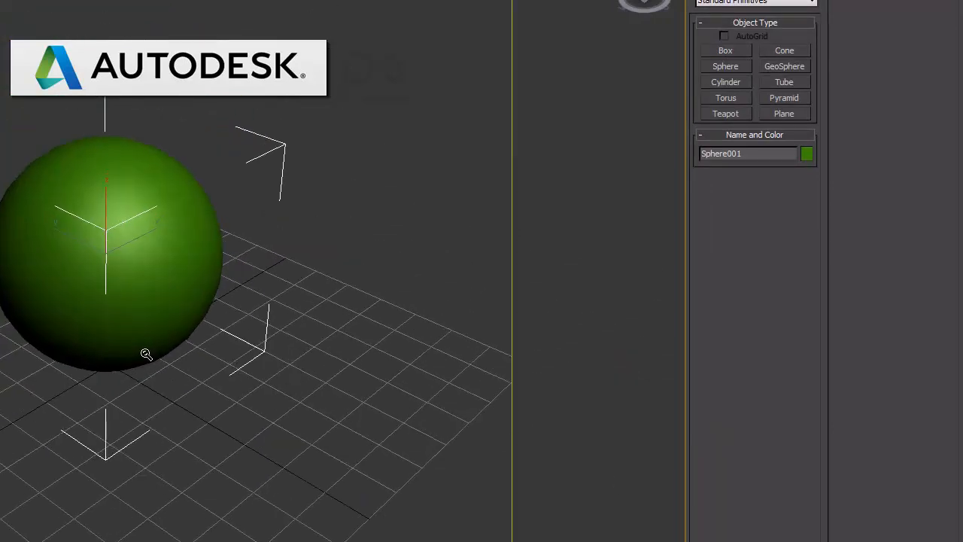
scroll(150, 326, "down", 1)
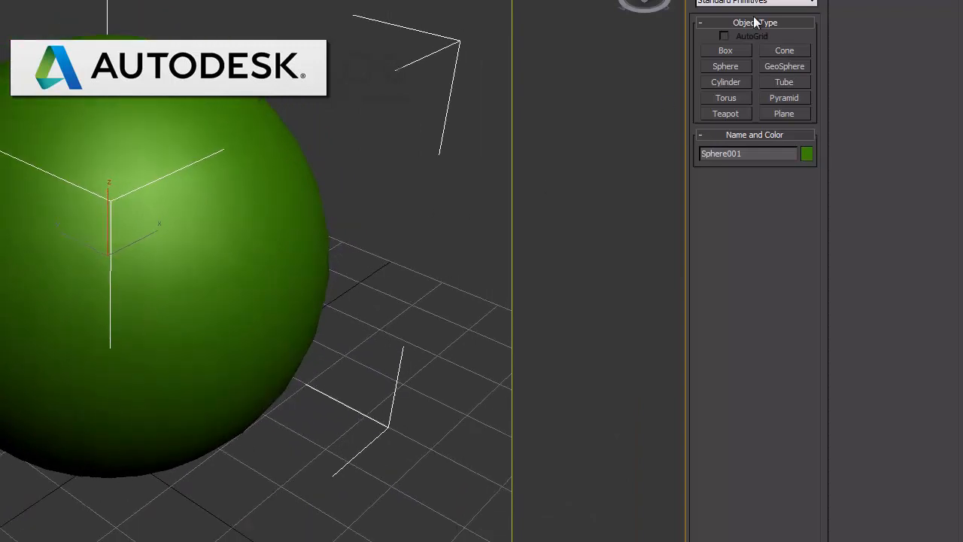
Apply the Hair and Fur (WSM) modifier to the sphere
left_click(722, 0)
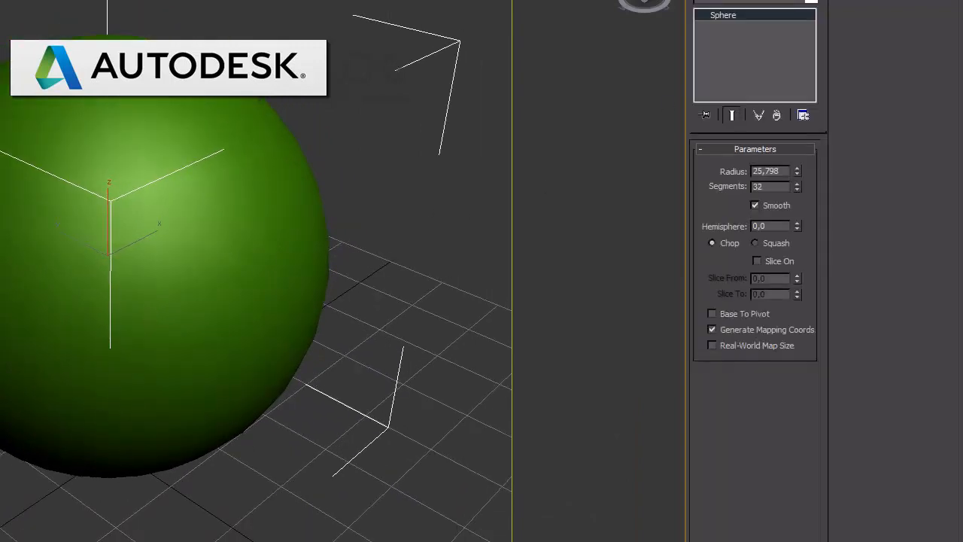
left_click(777, 3)
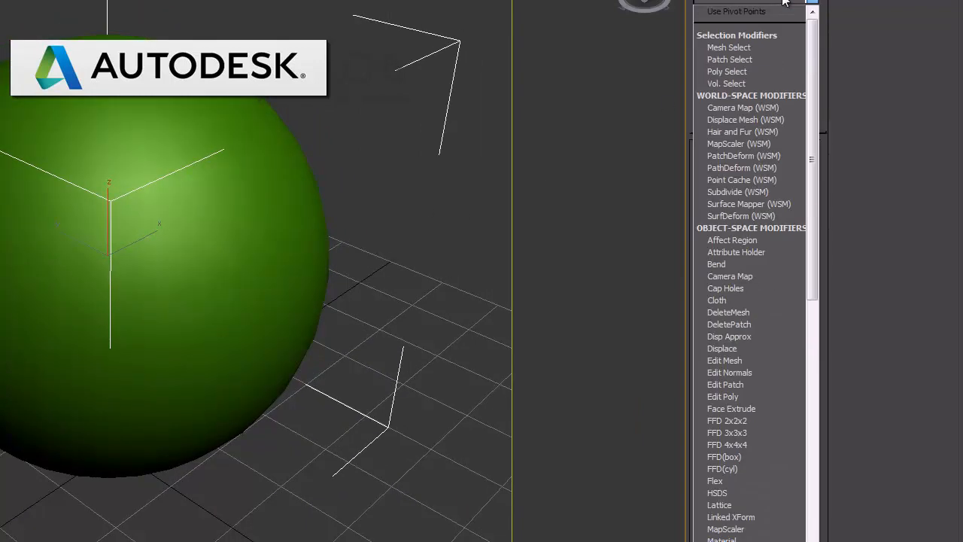
left_click(745, 134)
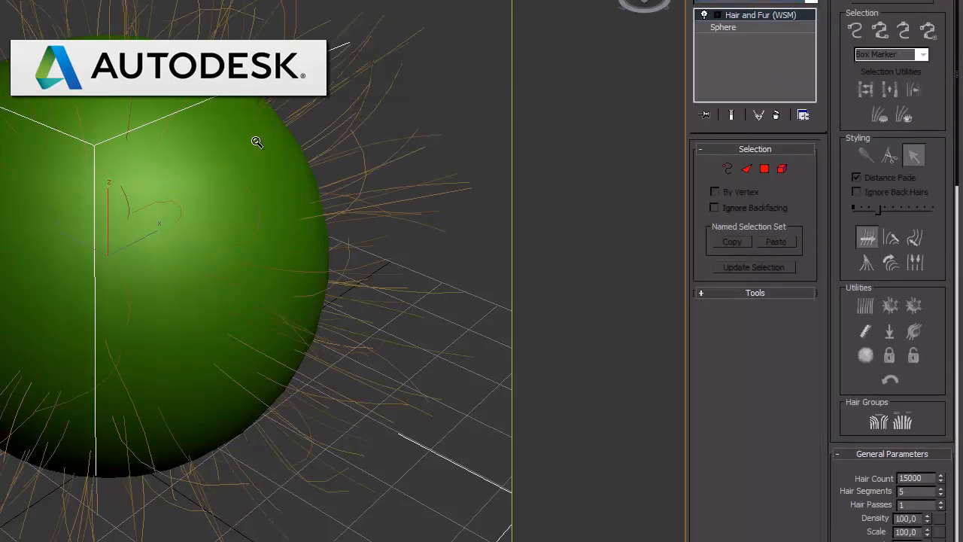
scroll(258, 147, "down", 5)
scroll(261, 179, "down", 2)
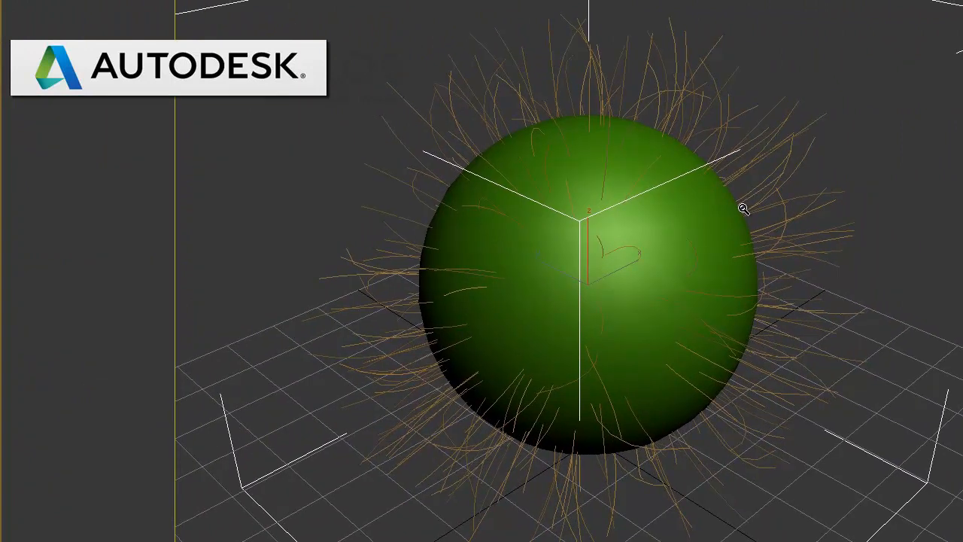
Render the perspective view to check the sphere's default hair, and close the rendered frame
key("shift+q")
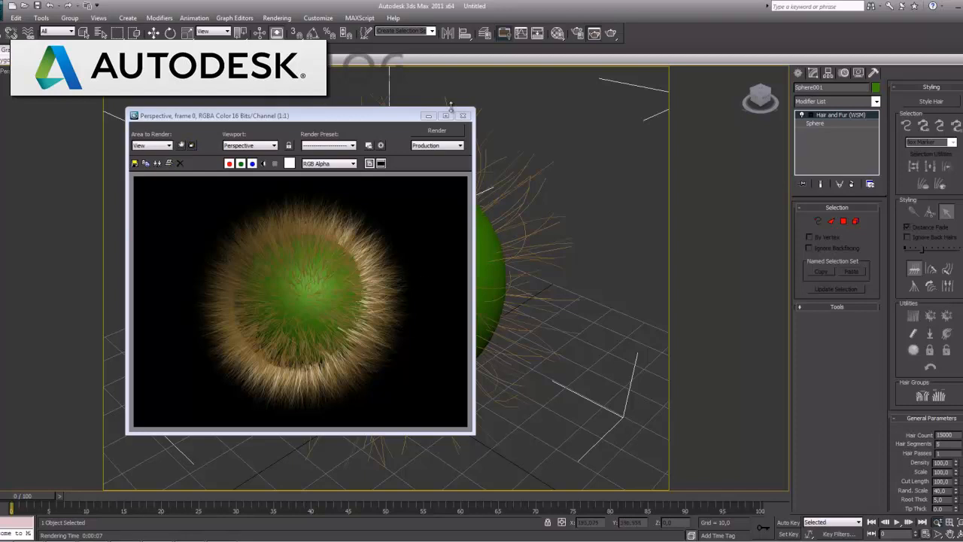
left_click(462, 116)
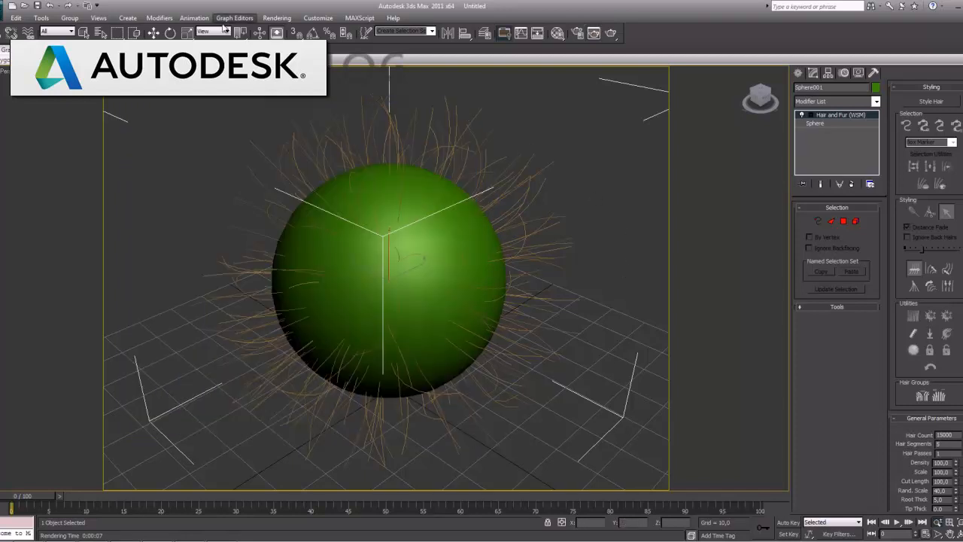
left_click(152, 33)
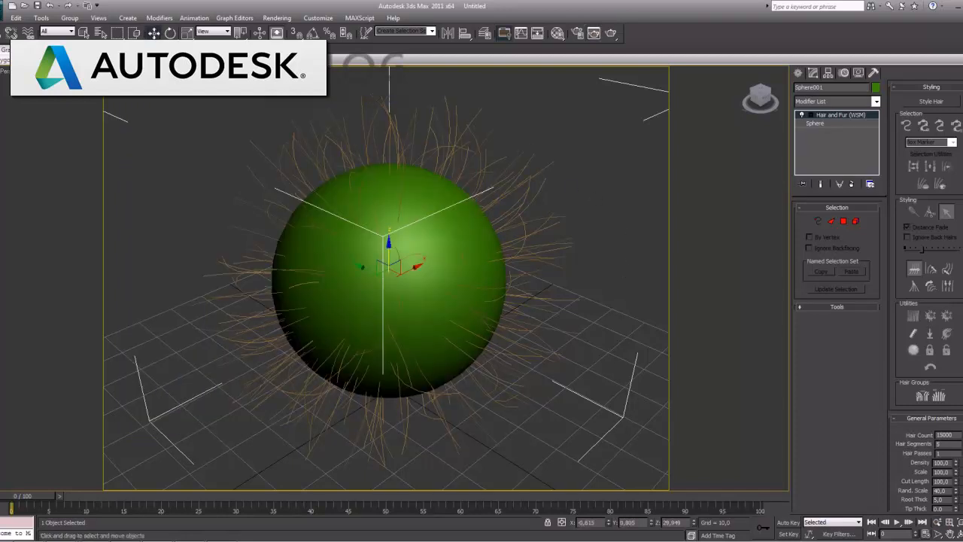
Load a blond hair preset onto the sphere's hair modifier and render the perspective view to check it
left_click(827, 307)
left_click(916, 183)
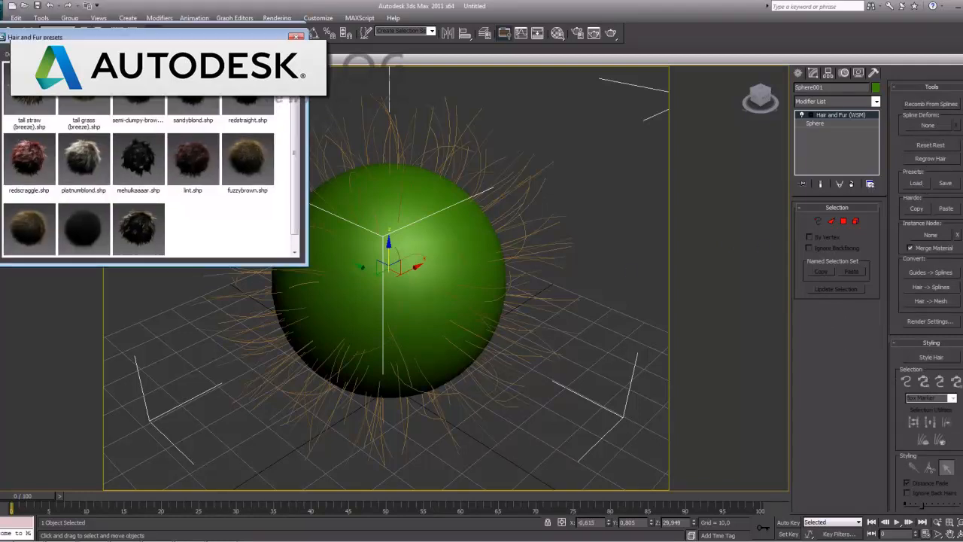
double_click(46, 156)
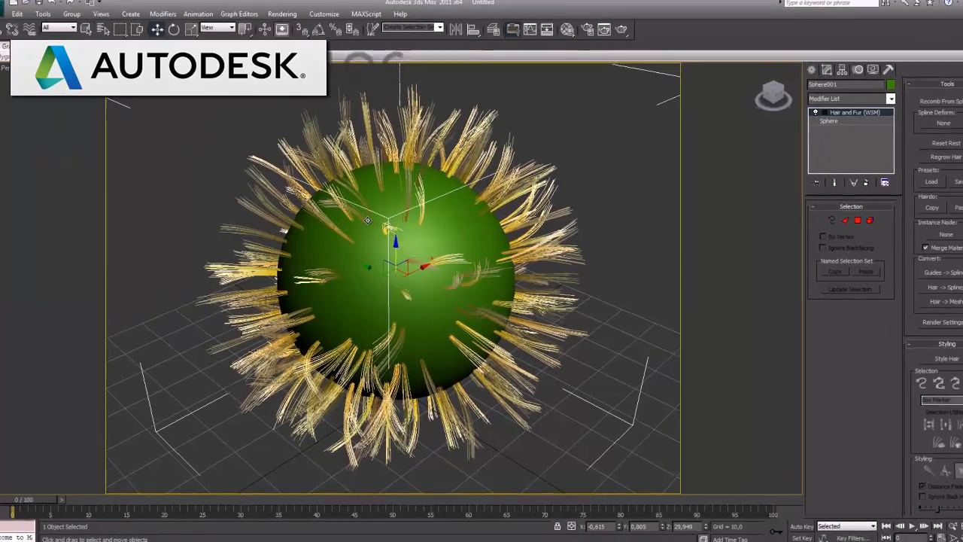
key("shift+q")
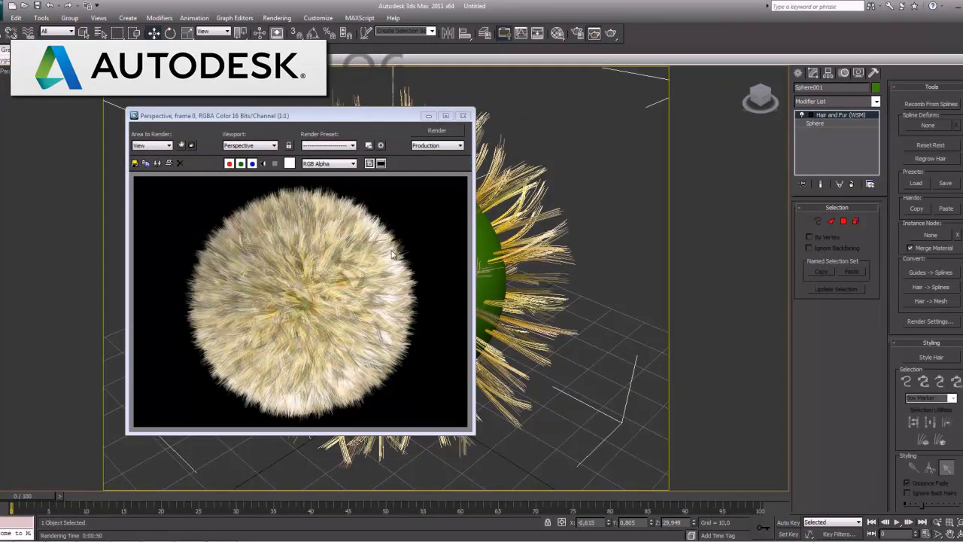
left_click(464, 115)
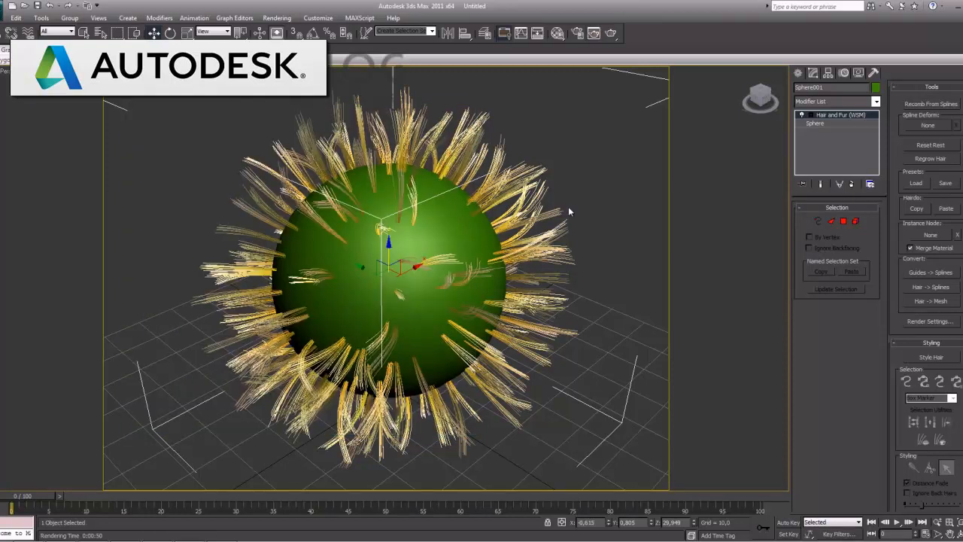
Undo the preset and the hair modifier, and apply Hair and Fur (WSM) to the plain sphere again
key("ctrl+z")
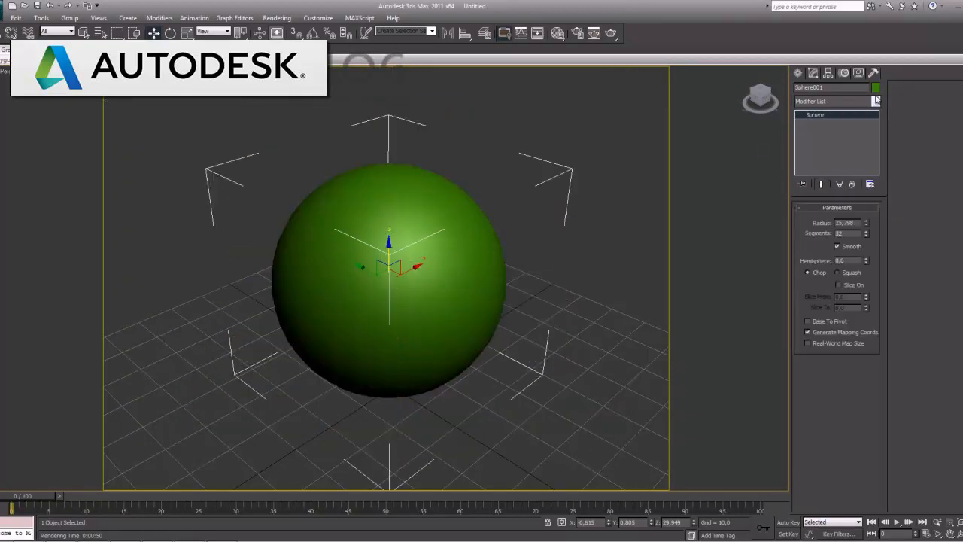
left_click(875, 102)
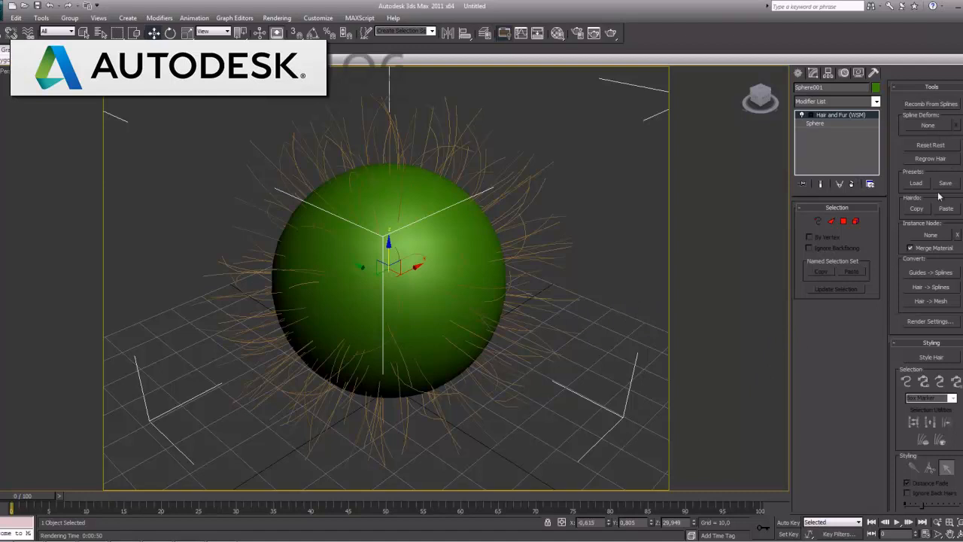
Start styling the hair and use the Hair Brush to comb the guides on the sphere's top and left side outward and down
left_click(939, 89)
left_click(930, 101)
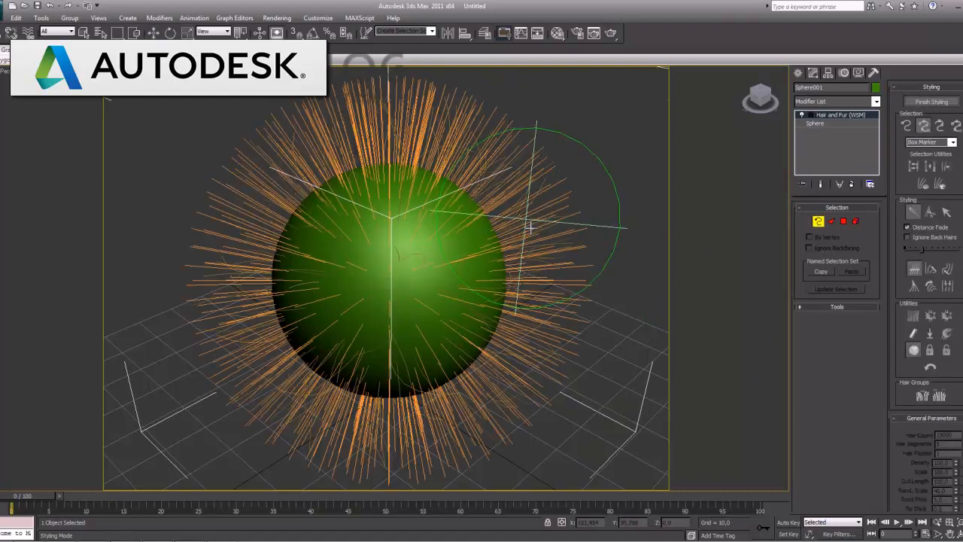
scroll(597, 300, "down", 1)
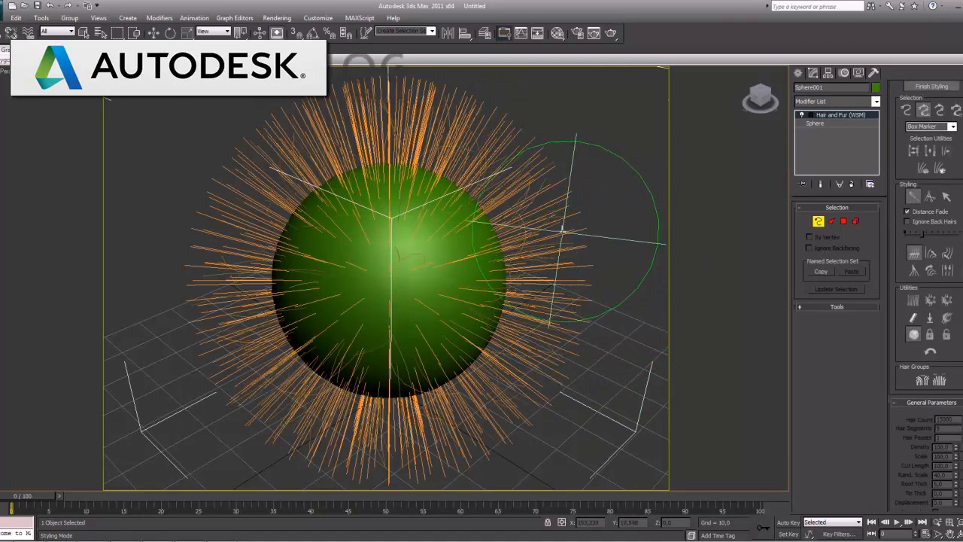
scroll(562, 231, "down", 2)
left_click(939, 529)
left_click_drag(494, 335, 489, 328)
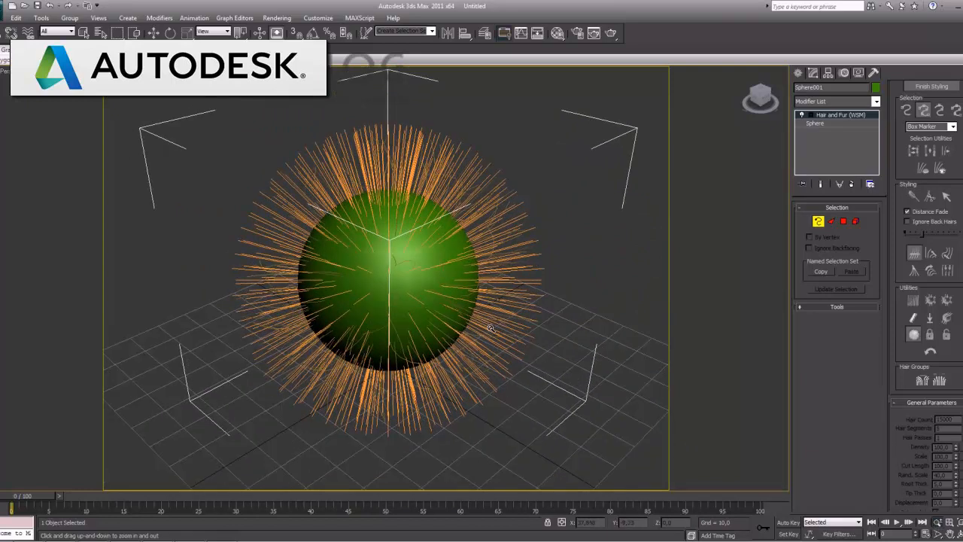
left_click(913, 196)
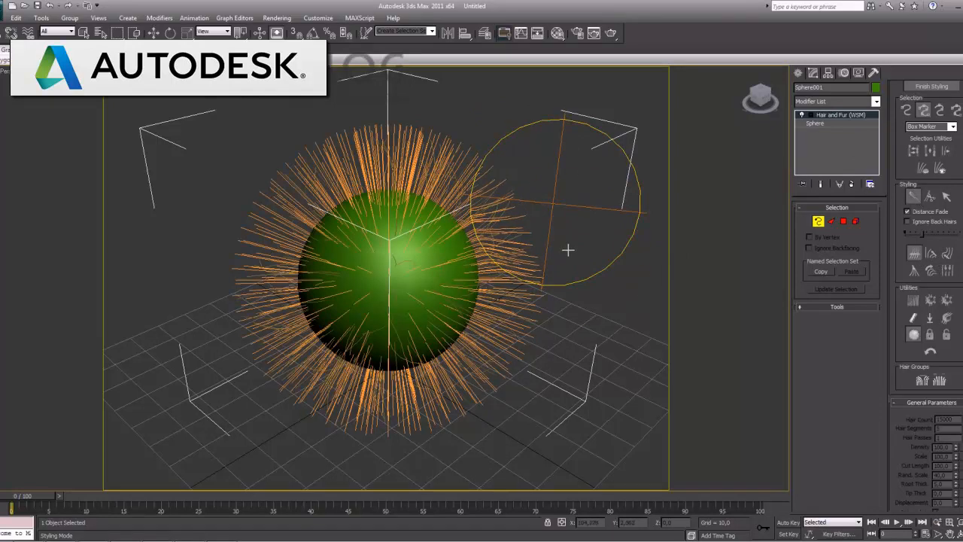
mouse_move(296, 174)
left_mouse_down()
mouse_move(294, 140)
mouse_move(286, 165)
mouse_move(233, 228)
mouse_move(238, 310)
left_mouse_up()
mouse_move(288, 130)
left_mouse_down()
mouse_move(253, 173)
mouse_move(254, 205)
mouse_move(233, 200)
mouse_move(226, 309)
mouse_move(225, 347)
mouse_move(277, 390)
left_mouse_up()
left_click_drag(493, 154, 519, 205)
left_click_drag(421, 121, 473, 160)
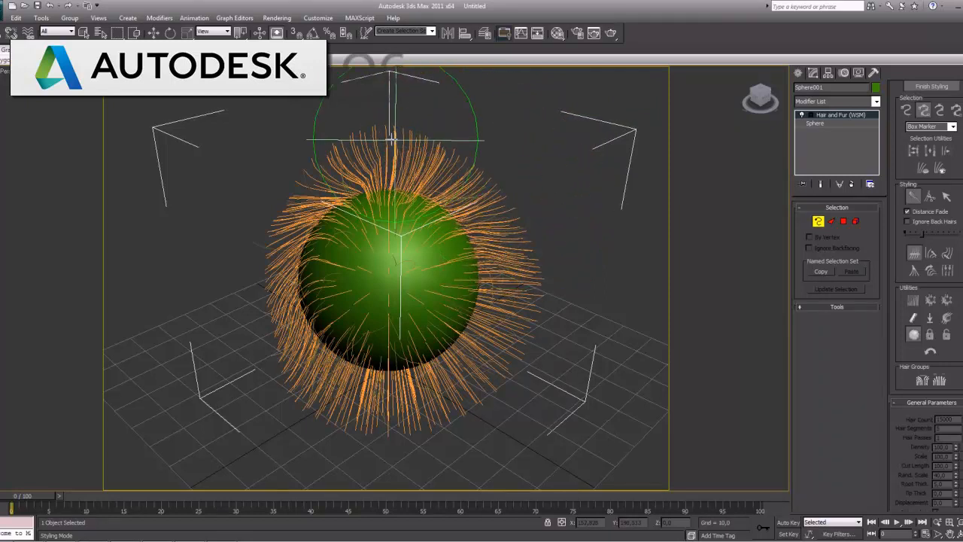
mouse_move(373, 129)
left_mouse_down()
mouse_move(230, 181)
mouse_move(205, 206)
mouse_move(194, 312)
mouse_move(225, 376)
left_mouse_up()
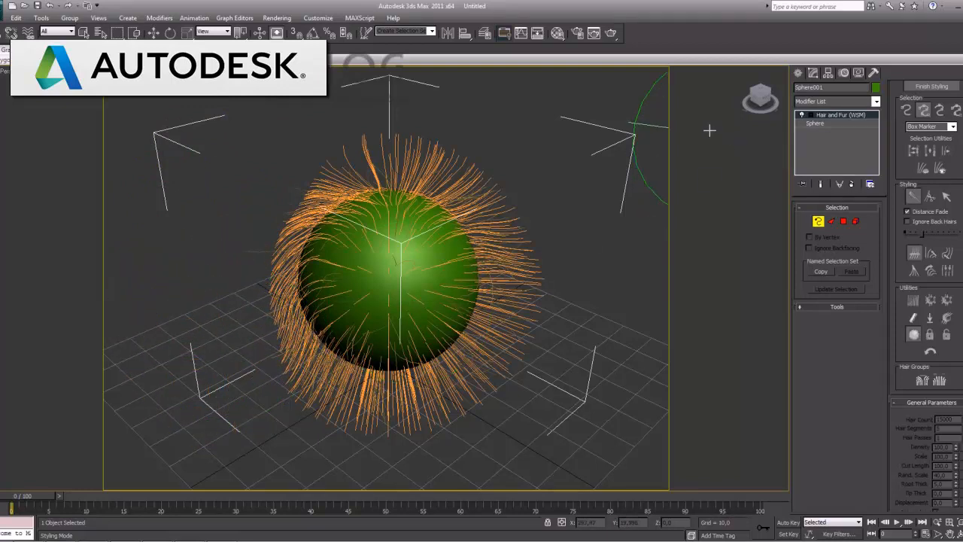
Brush the guides on the sphere's right side downward, part those on top to both sides, and smooth the lower edges
left_click_drag(512, 161, 536, 200)
left_click_drag(558, 251, 545, 323)
left_click_drag(500, 165, 520, 211)
left_click_drag(534, 280, 520, 346)
mouse_move(348, 113)
left_mouse_down()
mouse_move(350, 146)
mouse_move(330, 165)
left_mouse_up()
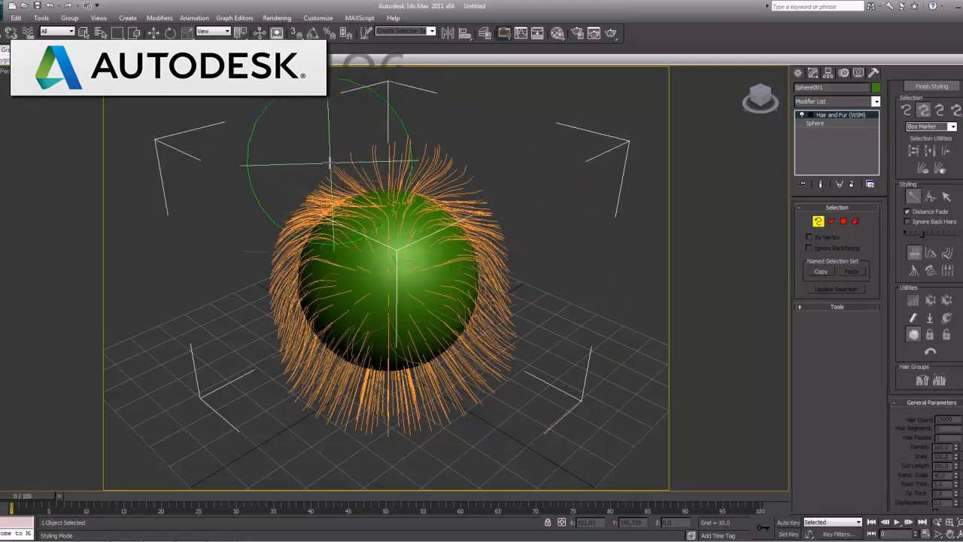
left_click_drag(421, 140, 471, 168)
mouse_move(411, 160)
left_mouse_down()
mouse_move(362, 153)
mouse_move(390, 136)
left_mouse_up()
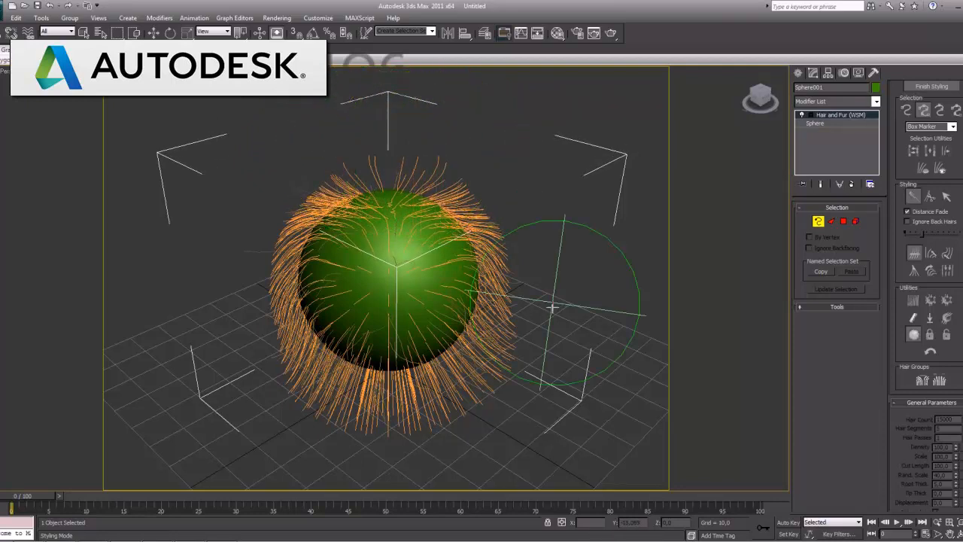
left_click_drag(526, 333, 526, 369)
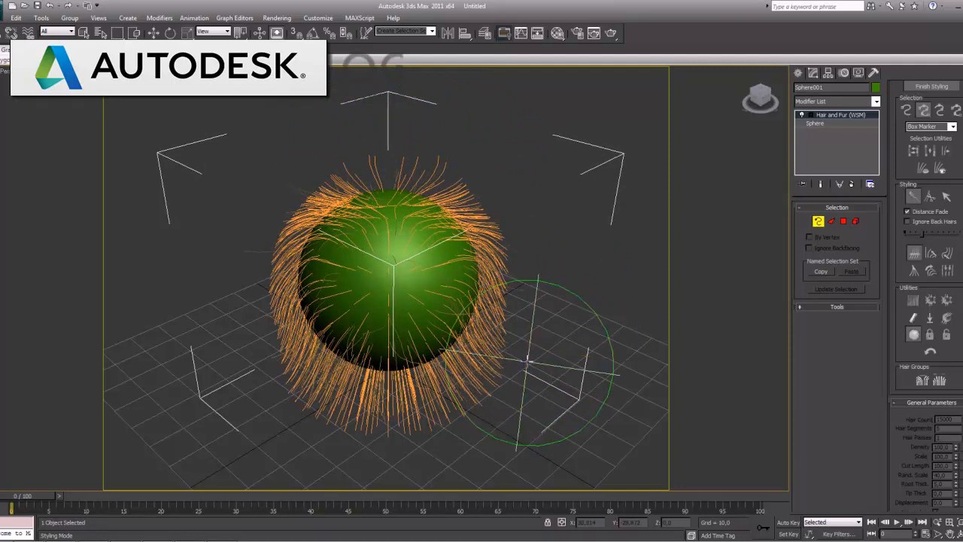
mouse_move(298, 391)
left_mouse_down()
mouse_move(282, 386)
mouse_move(307, 410)
left_mouse_up()
mouse_move(490, 403)
left_mouse_down()
mouse_move(494, 391)
mouse_move(489, 410)
left_mouse_up()
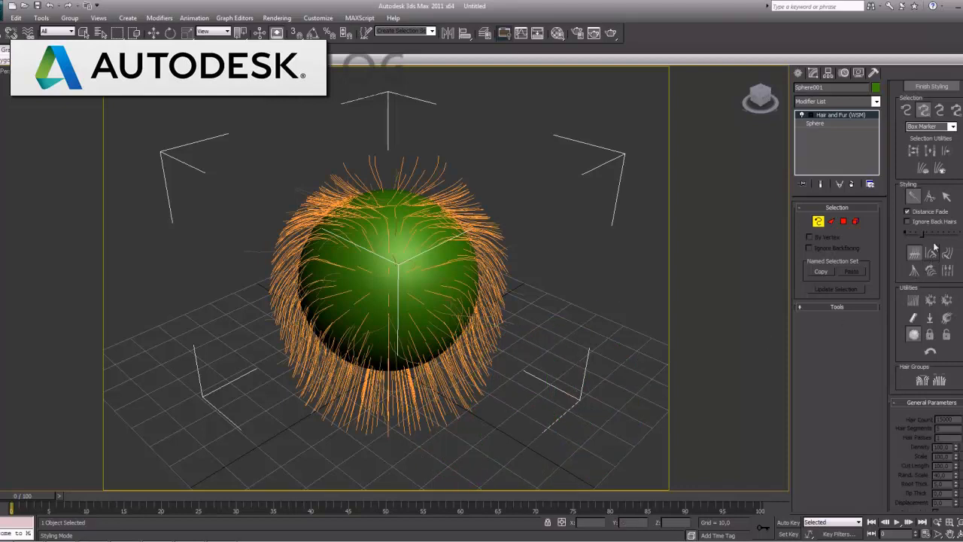
Use Hair Cut to trim the guides across the sphere's front and underside, leaving hair on the sides and top
left_click(929, 196)
left_click_drag(389, 451, 393, 284)
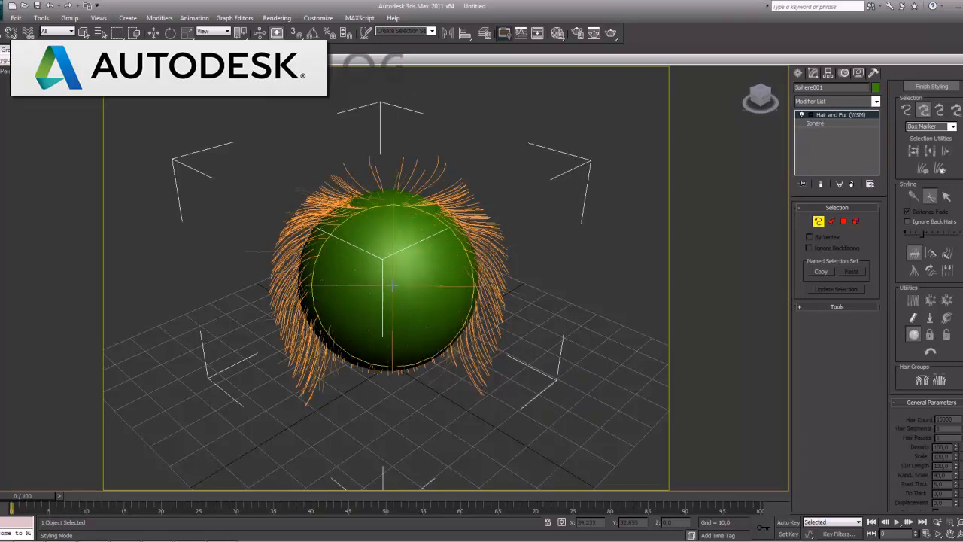
left_click_drag(392, 286, 394, 308)
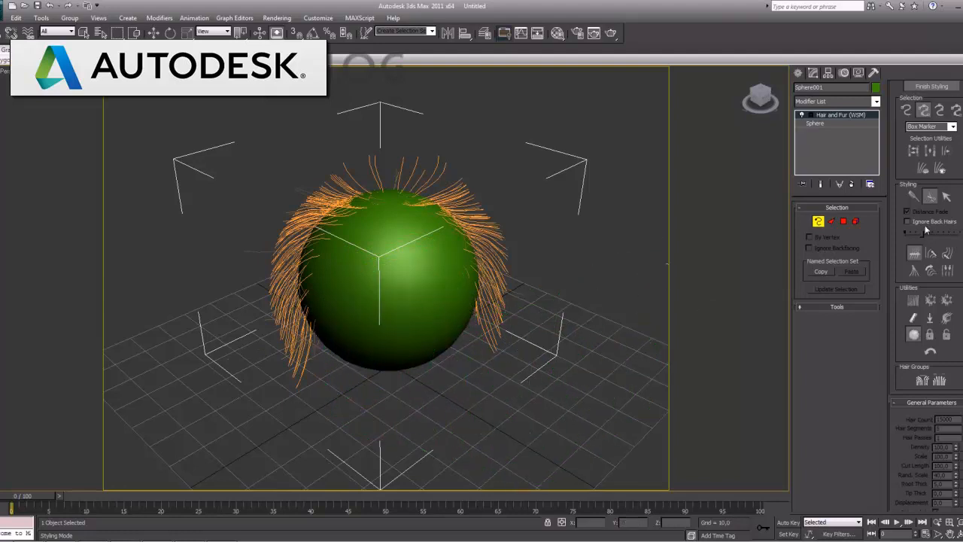
left_click(946, 196)
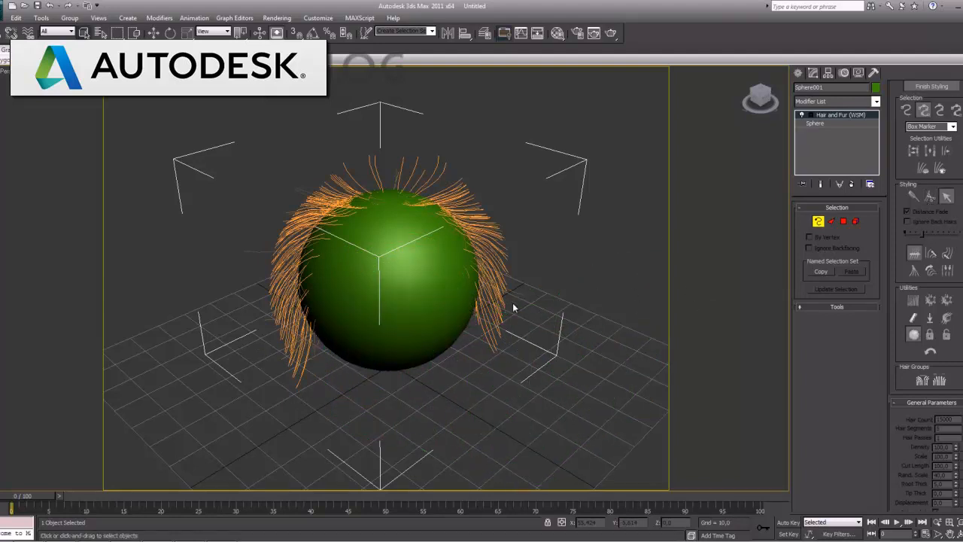
Render the perspective view to check the styled hair, close the rendered frame and get a closer view of the sphere
key("shift+q")
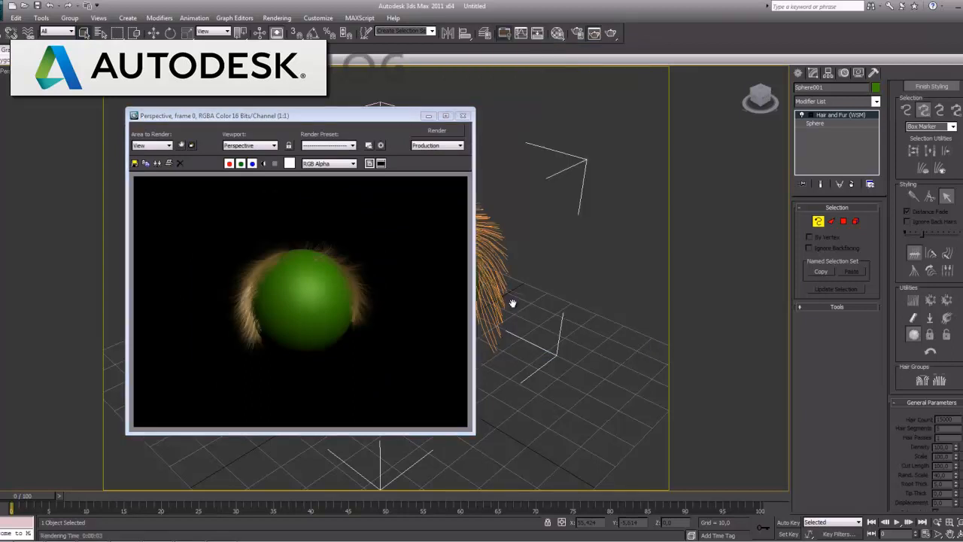
left_click(463, 115)
left_click(936, 522)
left_click_drag(431, 346, 482, 324)
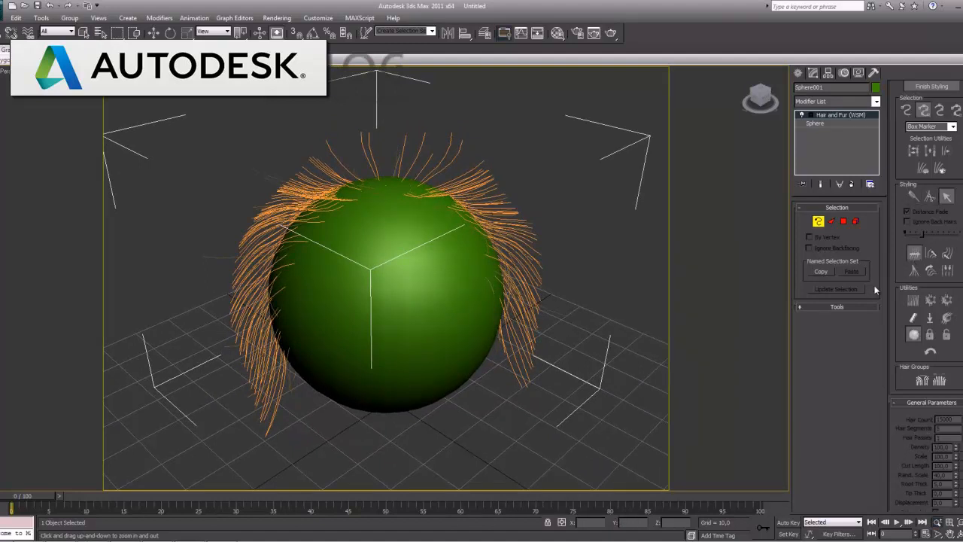
Finish styling the sphere's hair and bring up the modifier's General and Material Parameters
left_click(953, 197)
left_click(946, 197)
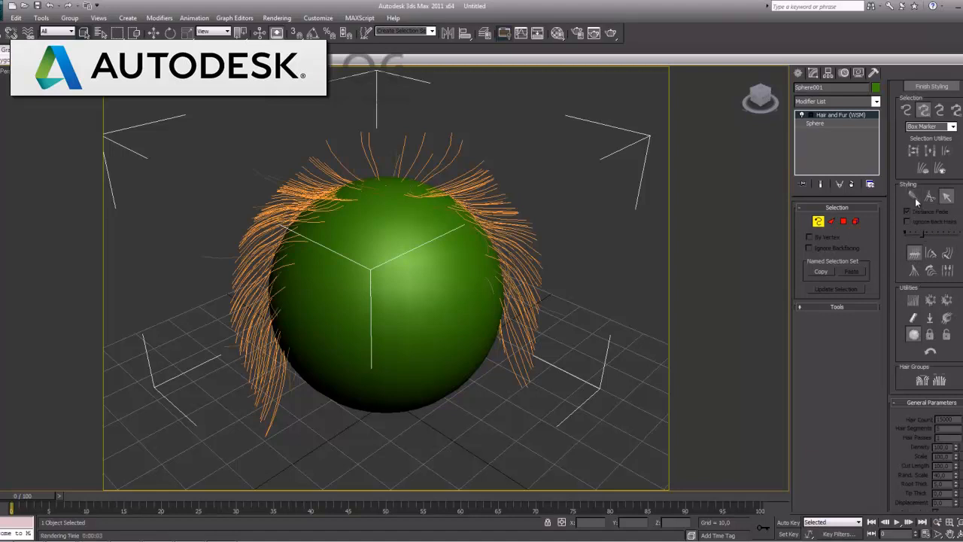
left_click(927, 88)
left_click_drag(908, 410, 905, 181)
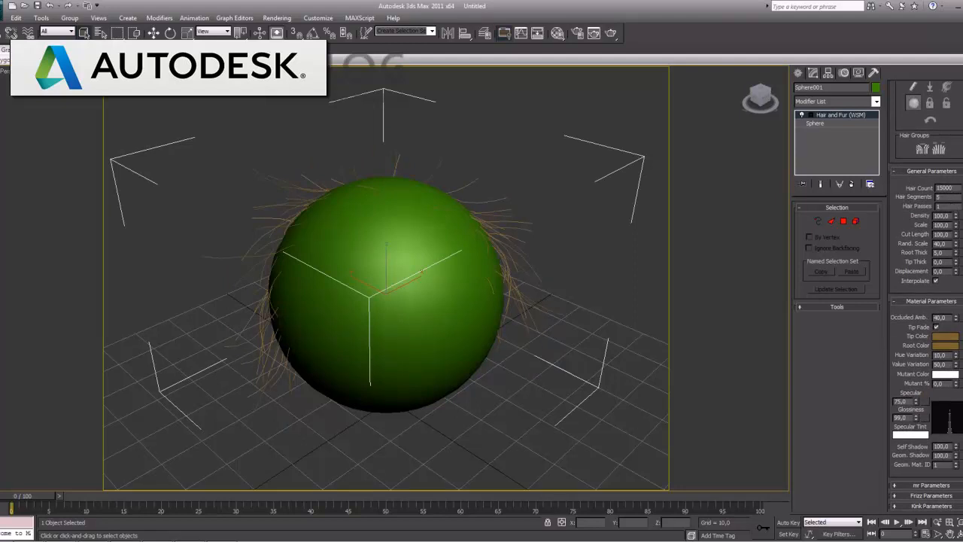
Set Hair Segments to 15, Root Thick to 15 and Tip Thick to 1, rendering the perspective view to check the strands
left_click(961, 195)
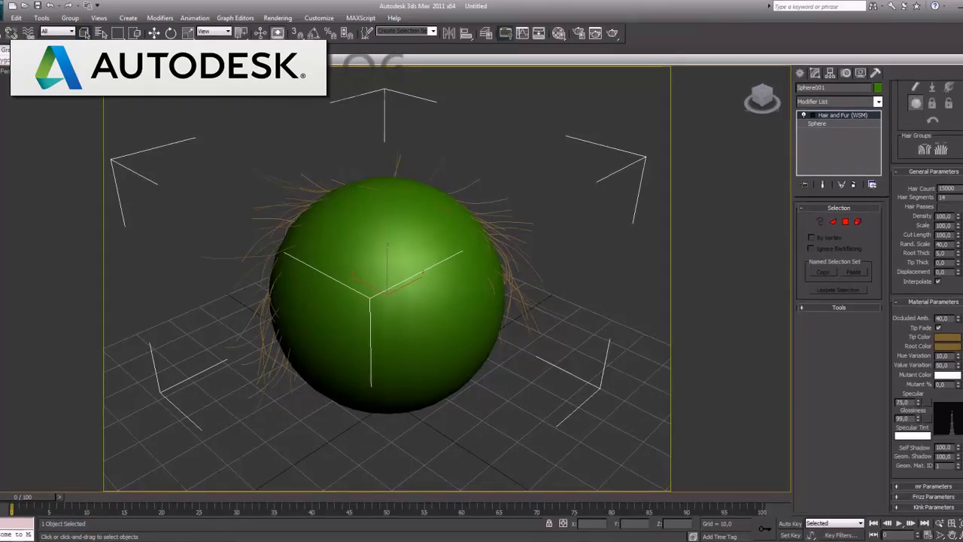
key("F9")
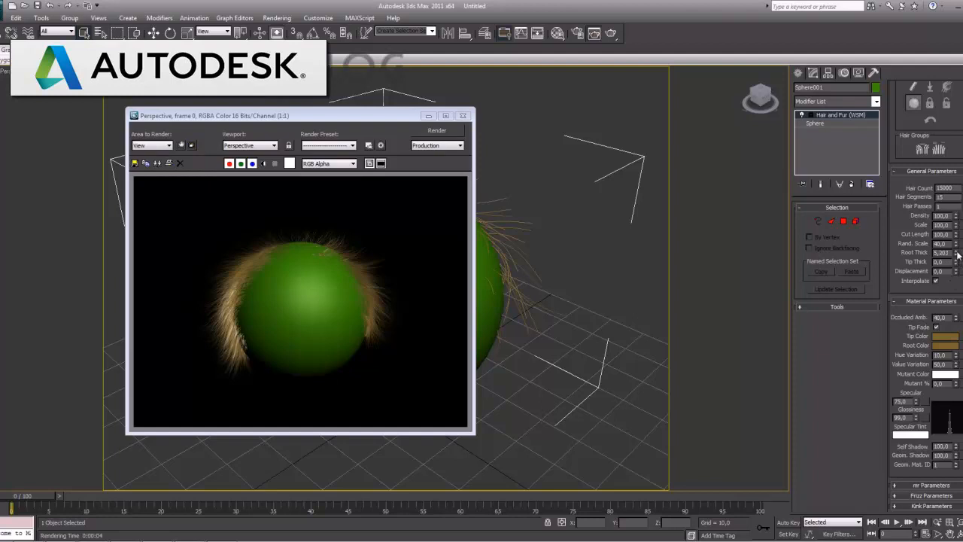
left_click_drag(958, 254, 957, 263)
key("shift+q")
double_click(941, 252)
type("15")
left_click(941, 261)
key("shift+q")
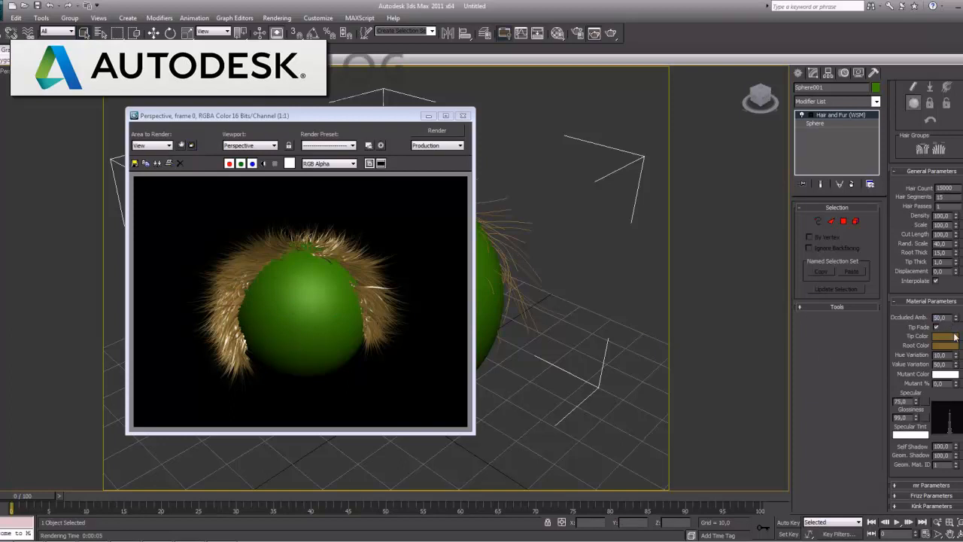
Try Occluded Amb. values of 50 and 25 in test renders, and restore it to 40
key("shift+q")
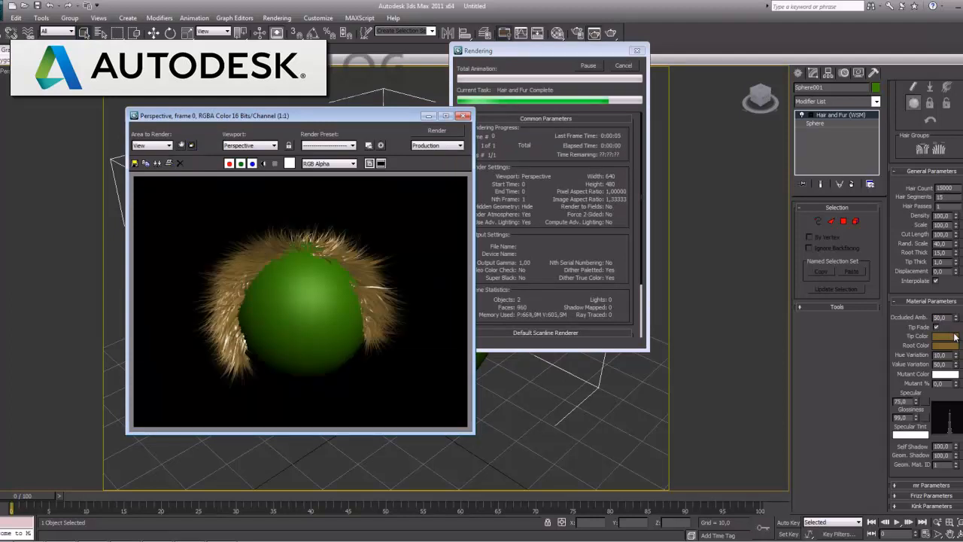
left_click(940, 318)
type("25")
key("Return")
key("F9")
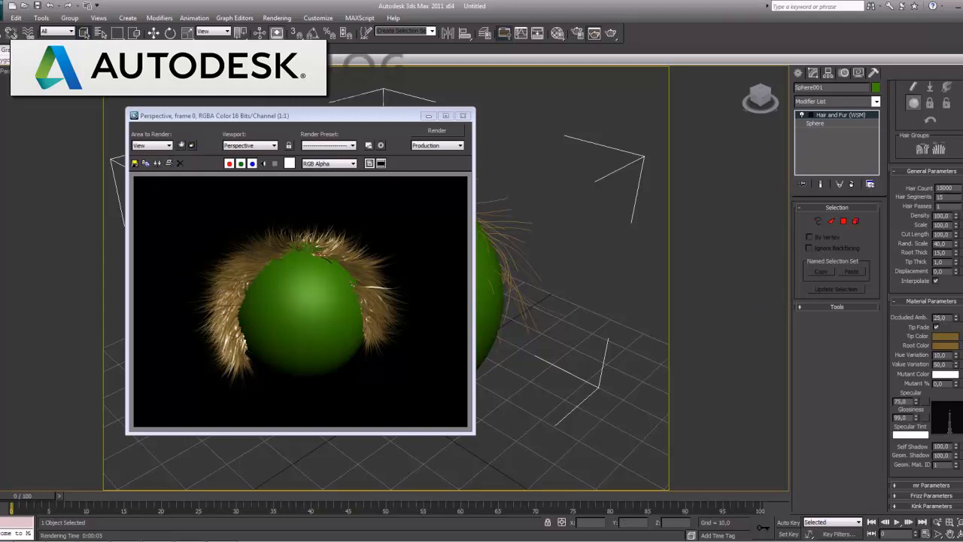
double_click(940, 316)
type("40")
key("Return")
left_click(912, 351)
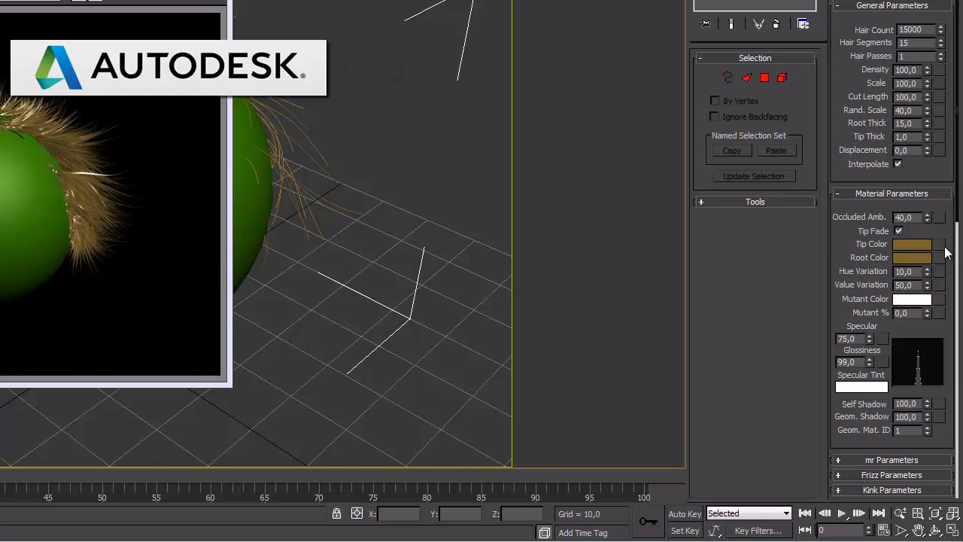
Set the hair's Hue Variation to 15 and Value Variation to 60, and render the perspective view
double_click(914, 271)
type("15")
key("Return")
double_click(915, 285)
type("60")
key("Return")
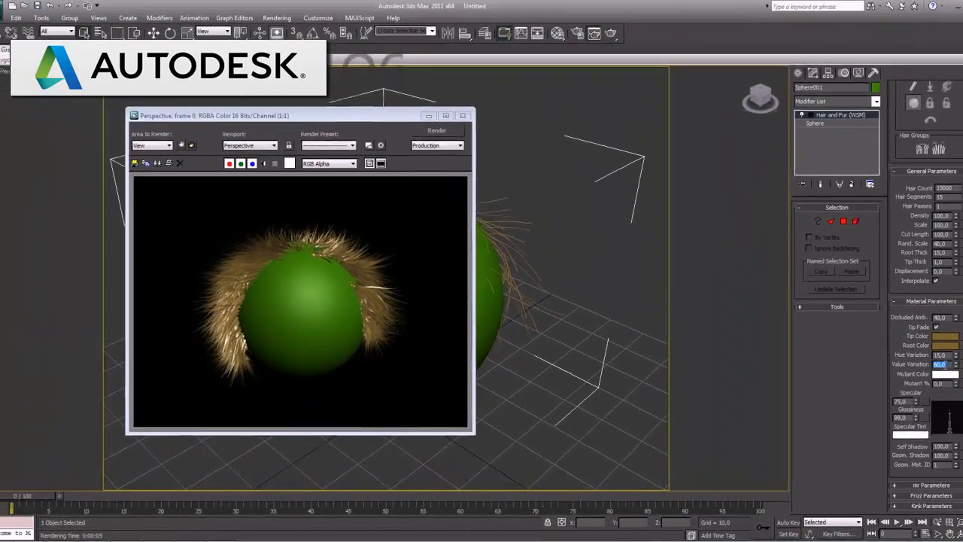
key("shift+q")
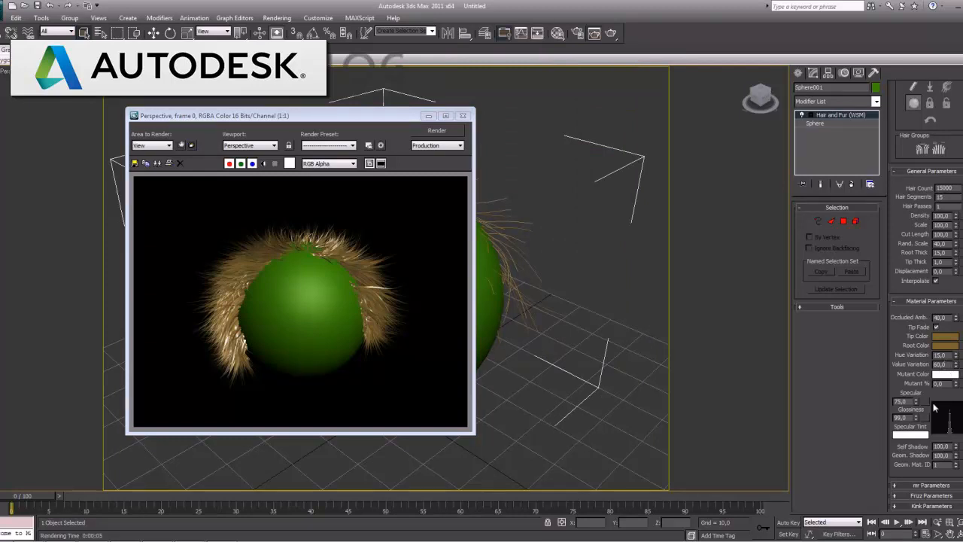
Change the hair's Tip Color to a muted red and render the perspective view again
left_click(945, 344)
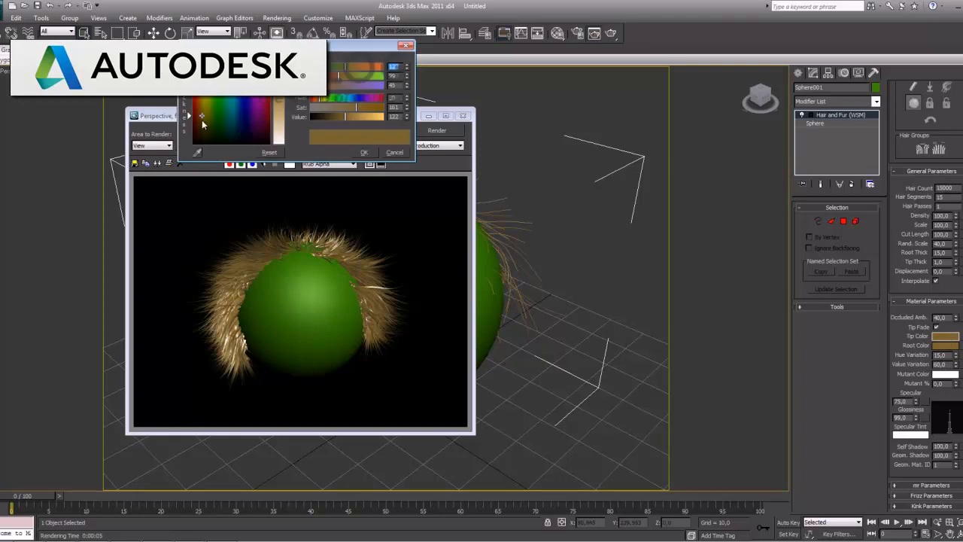
left_click_drag(199, 115, 191, 107)
left_click(364, 151)
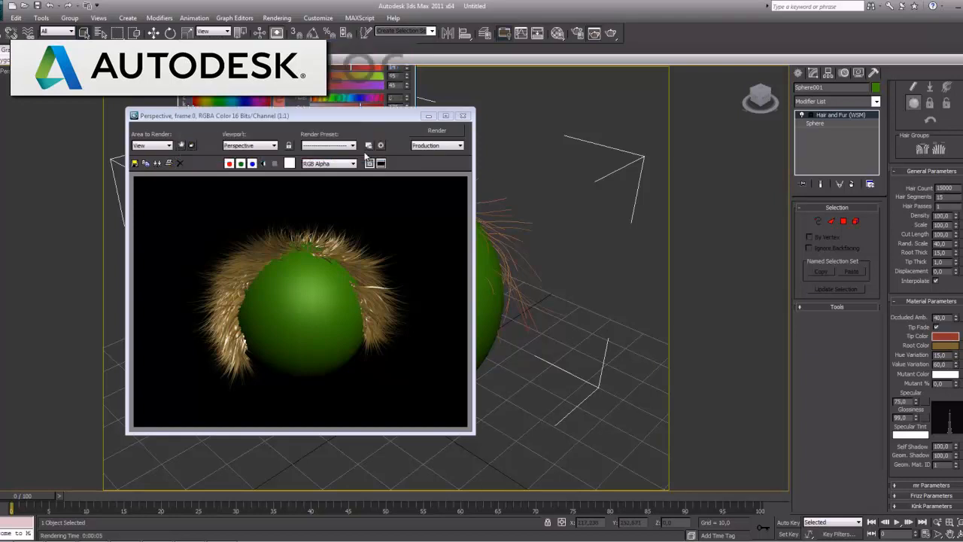
left_click(436, 131)
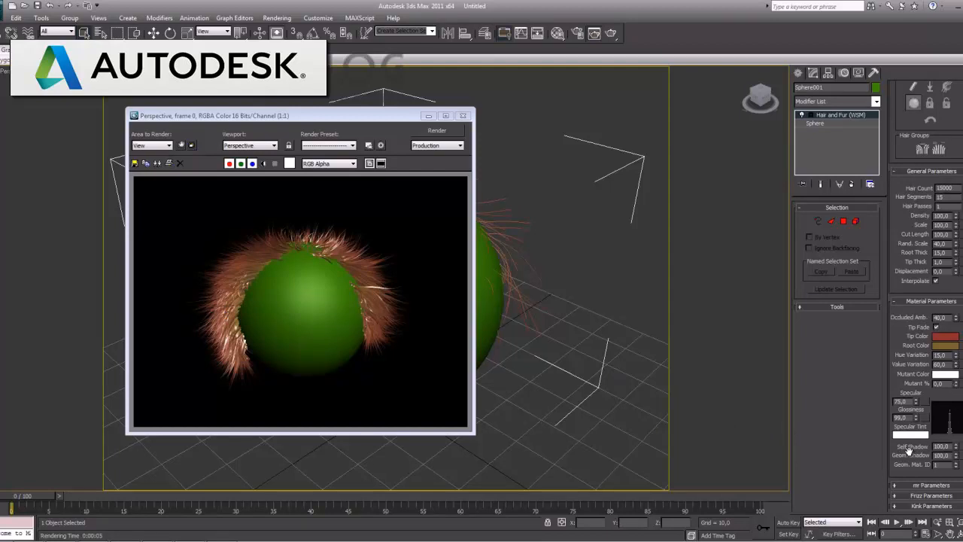
Close the rendered frame, set the hair's Dynamics mode to Live and render the sphere
left_click_drag(909, 450, 912, 304)
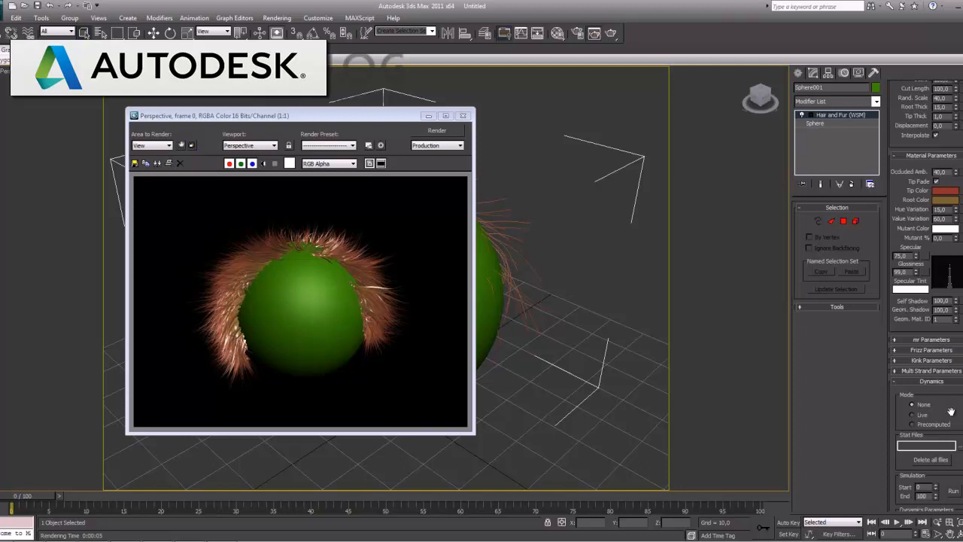
left_click_drag(950, 411, 933, 341)
left_click(463, 115)
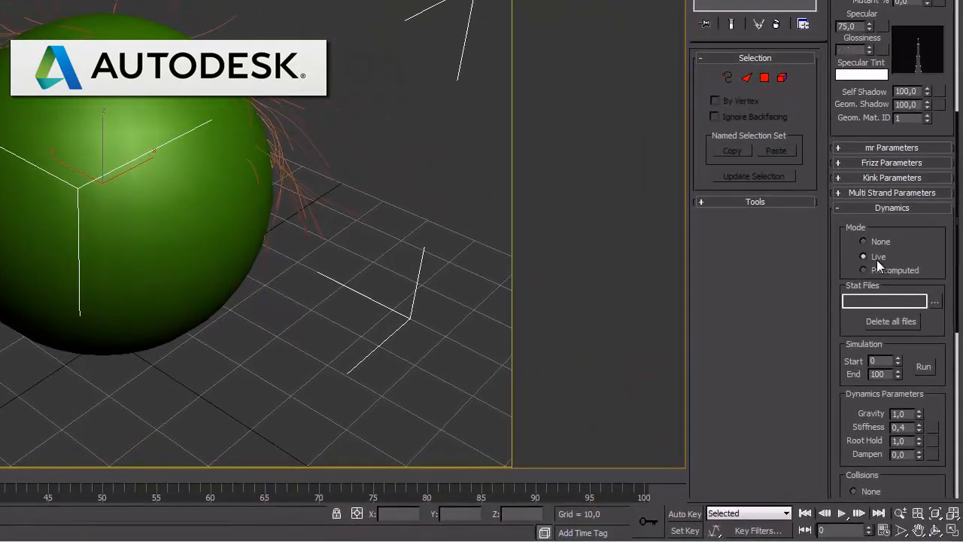
left_click(909, 339)
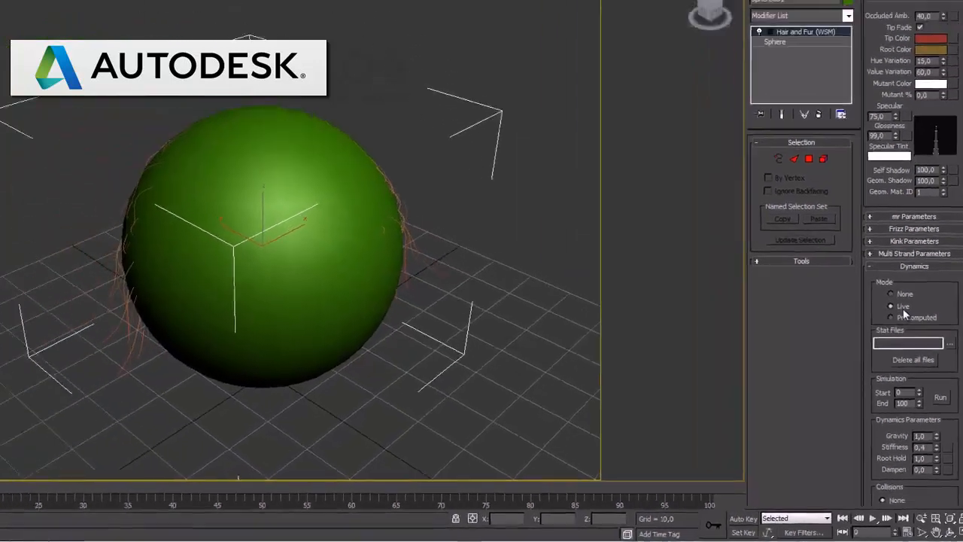
key("F9")
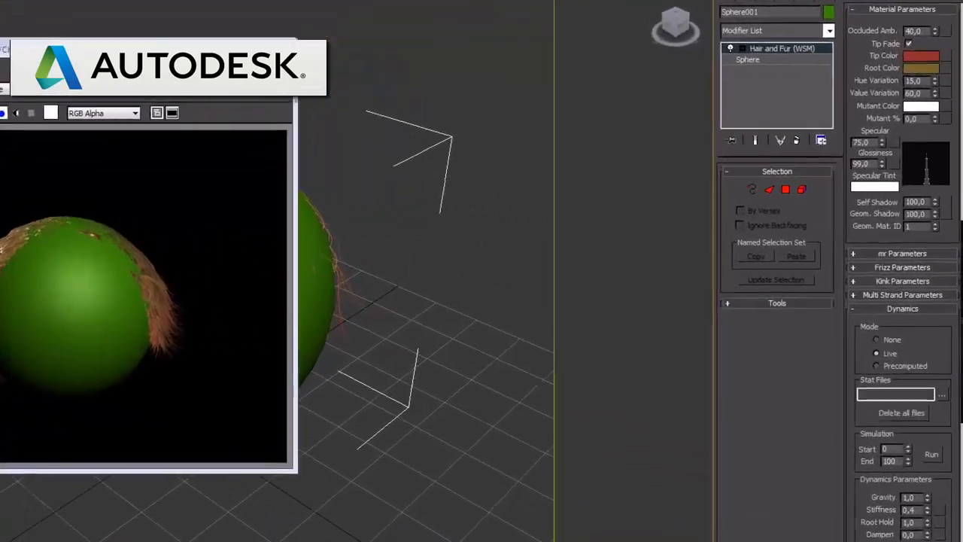
Move the rendered frame beside the sphere, render the live hair again and close the frame
left_click_drag(378, 111, 833, 150)
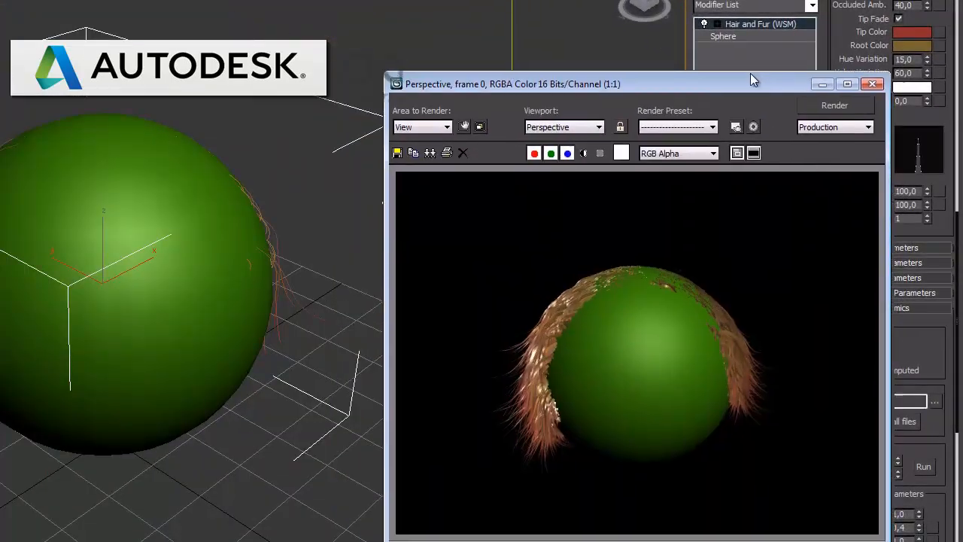
left_click_drag(751, 74, 720, 42)
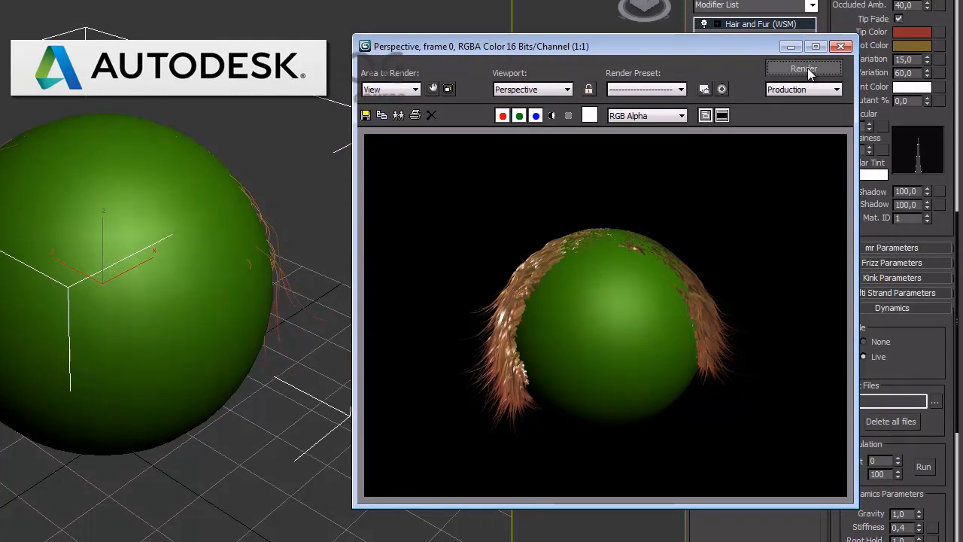
left_click(807, 68)
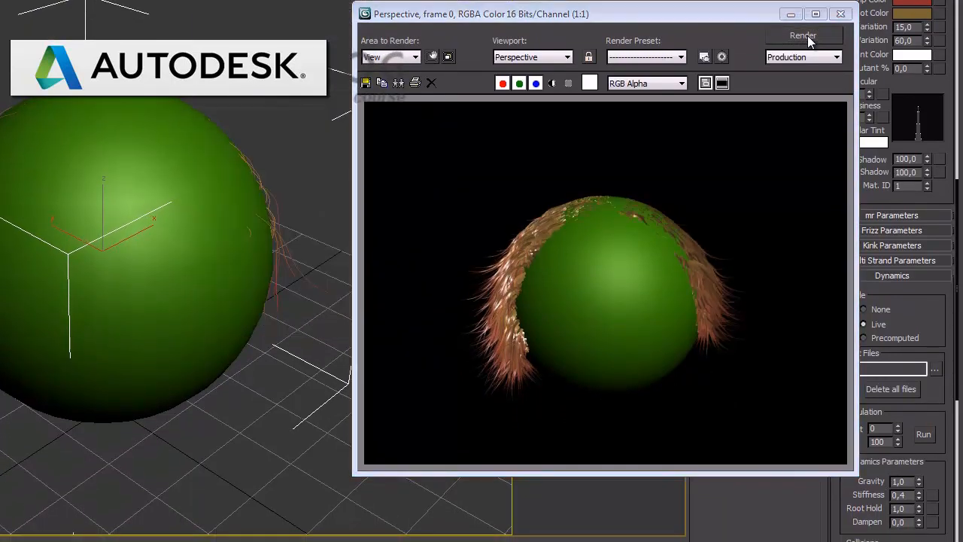
left_click(840, 14)
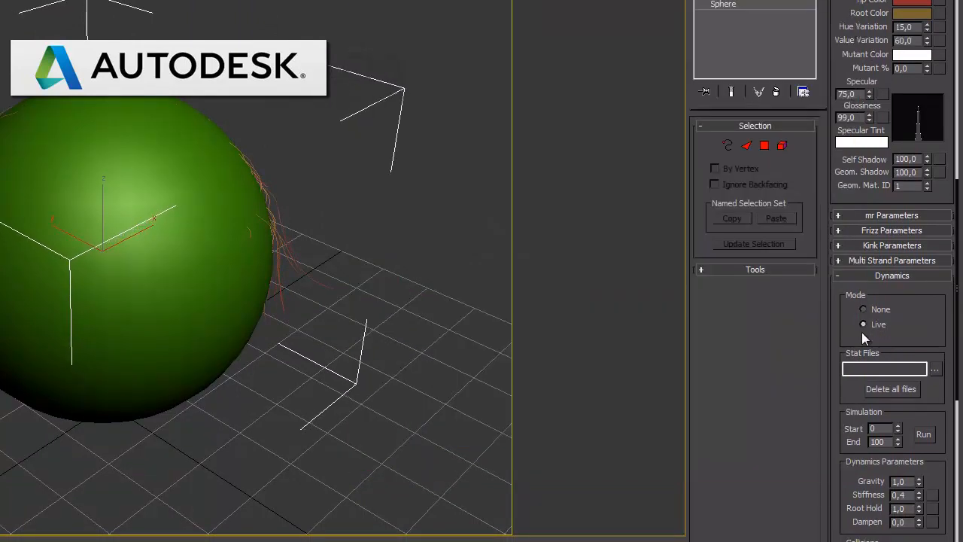
Set the Dynamics mode to Precomputed, try to run the simulation, and check the hair in a render
left_click(886, 338)
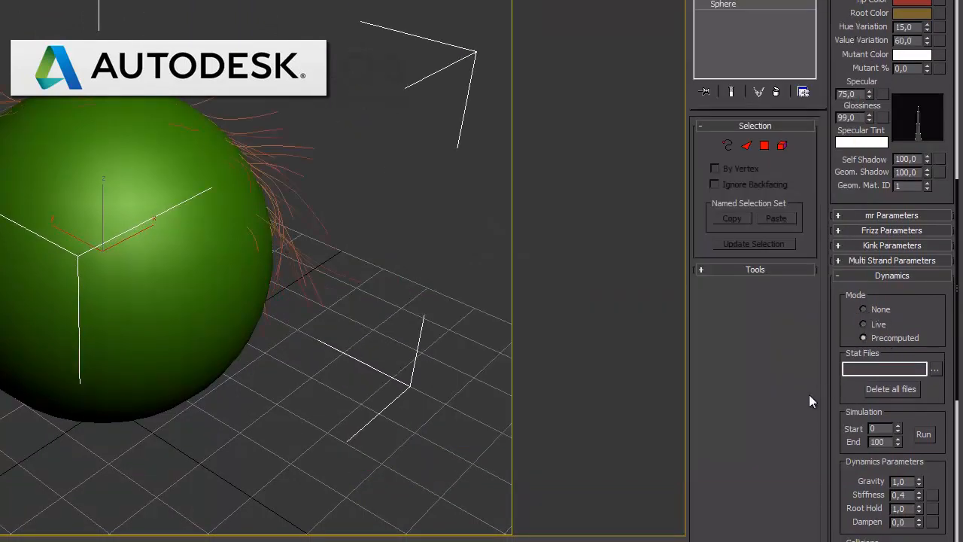
left_click_drag(855, 395, 851, 369)
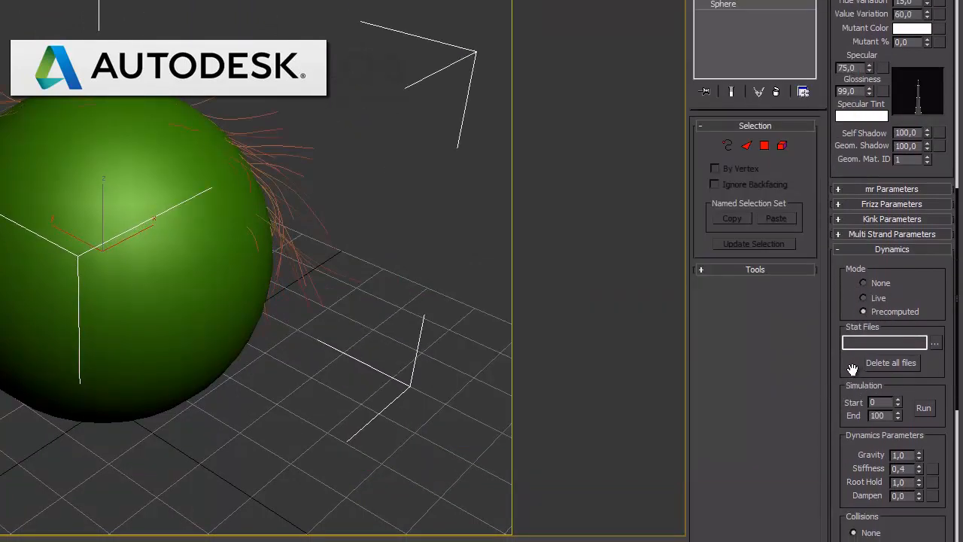
left_click(922, 410)
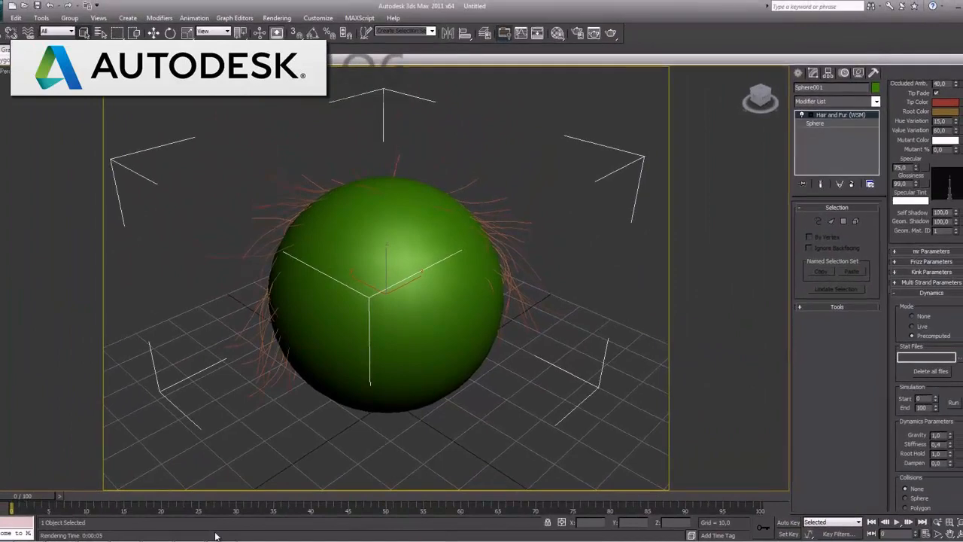
key("shift+q")
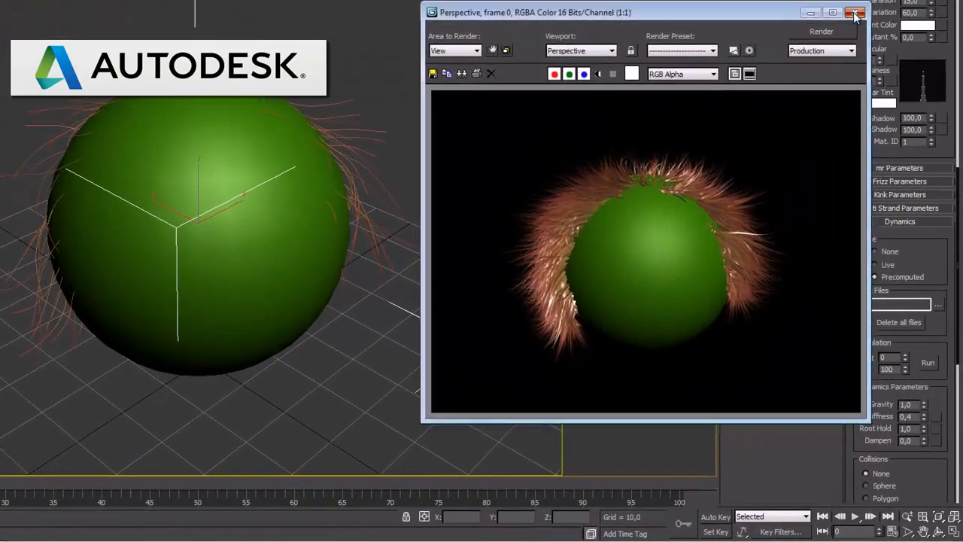
left_click(896, 129)
Set the Hair Count in the General Parameters to 30000 and render the perspective view
left_click_drag(933, 257, 937, 180)
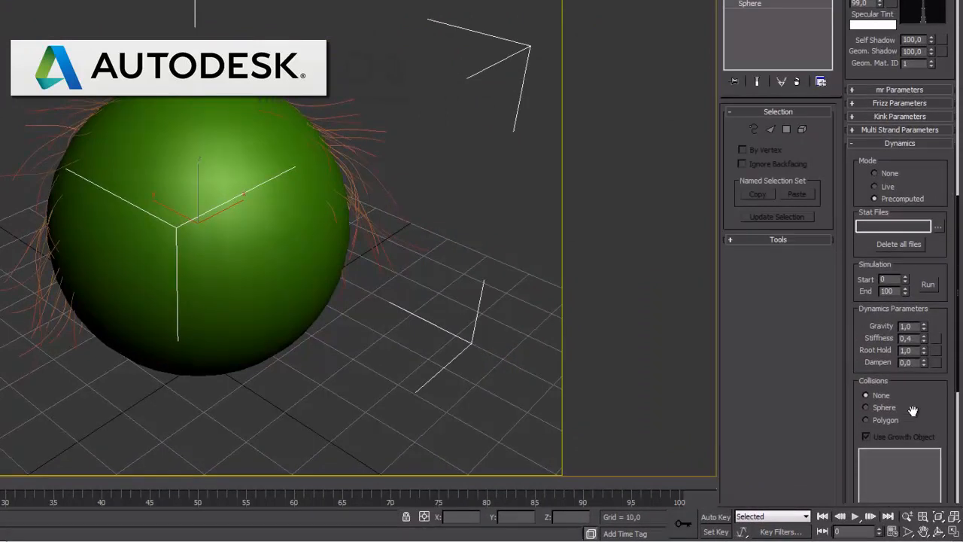
left_click_drag(912, 410, 929, 541)
left_click_drag(879, 220, 881, 466)
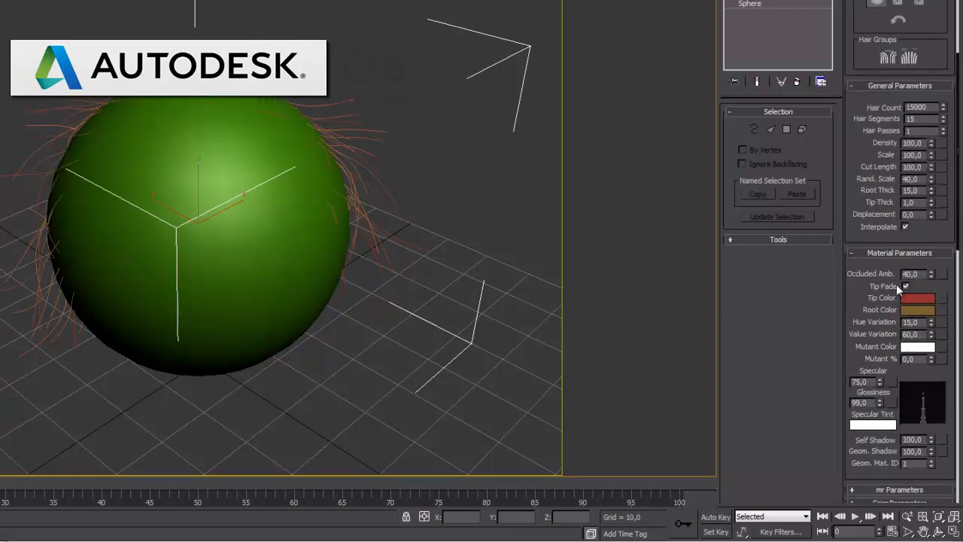
left_click_drag(856, 154, 854, 275)
double_click(928, 233)
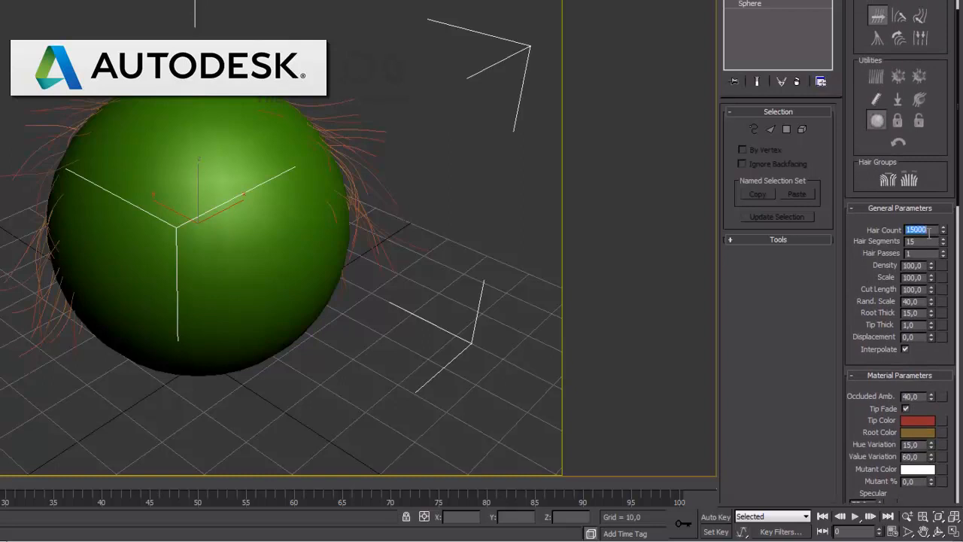
type("30000")
key("Return")
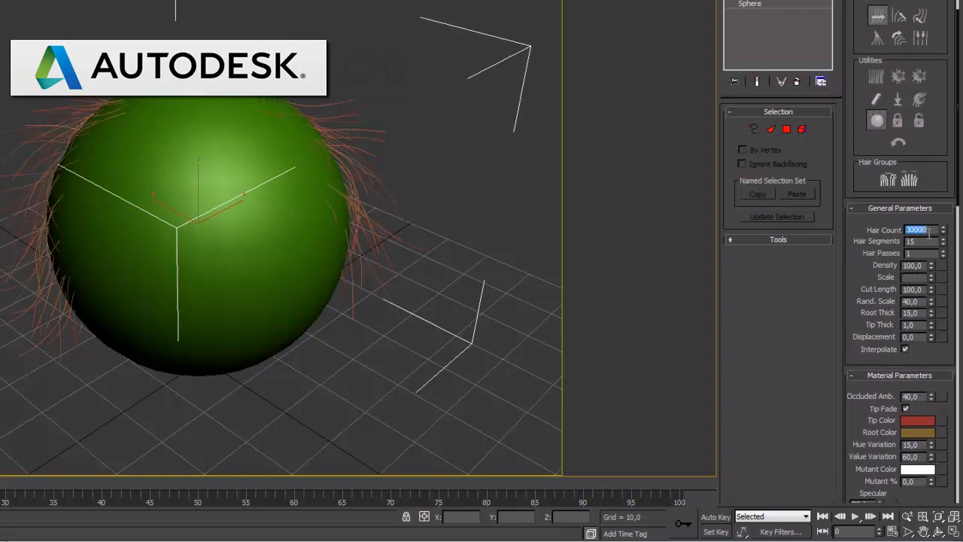
key("shift+q")
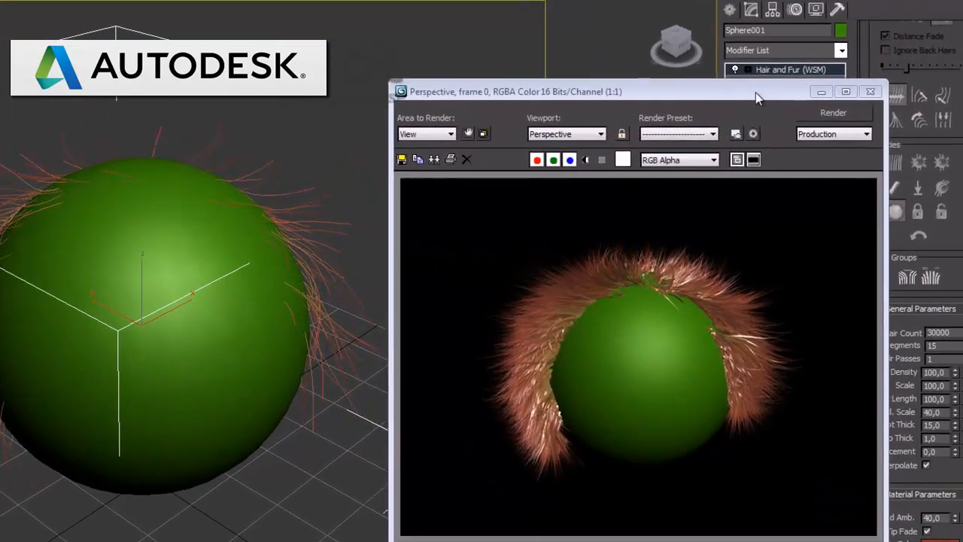
Move the rendered frame clear of the General Parameters and raise the Hair Count to 60000
left_click_drag(755, 93, 461, 48)
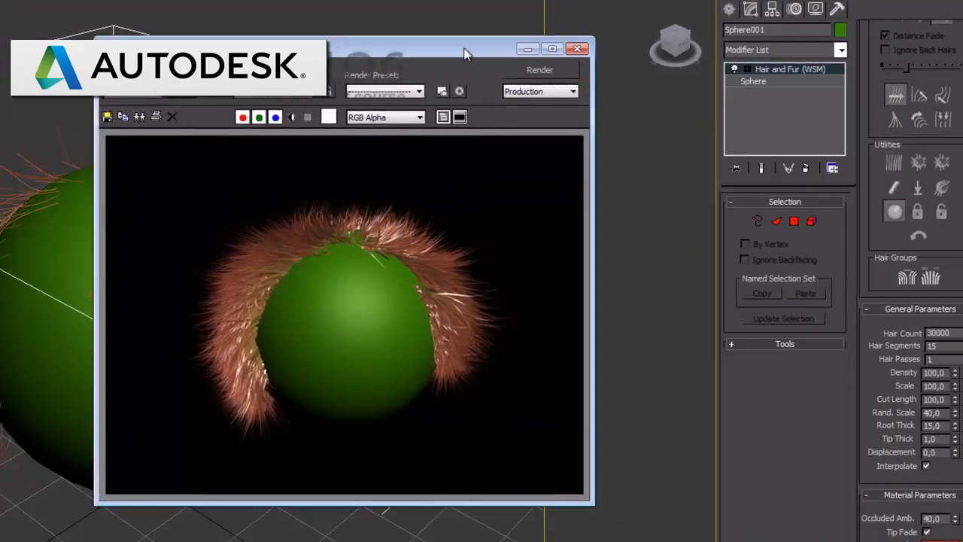
left_click(932, 332)
key("BackSpace")
type("6")
key("Return")
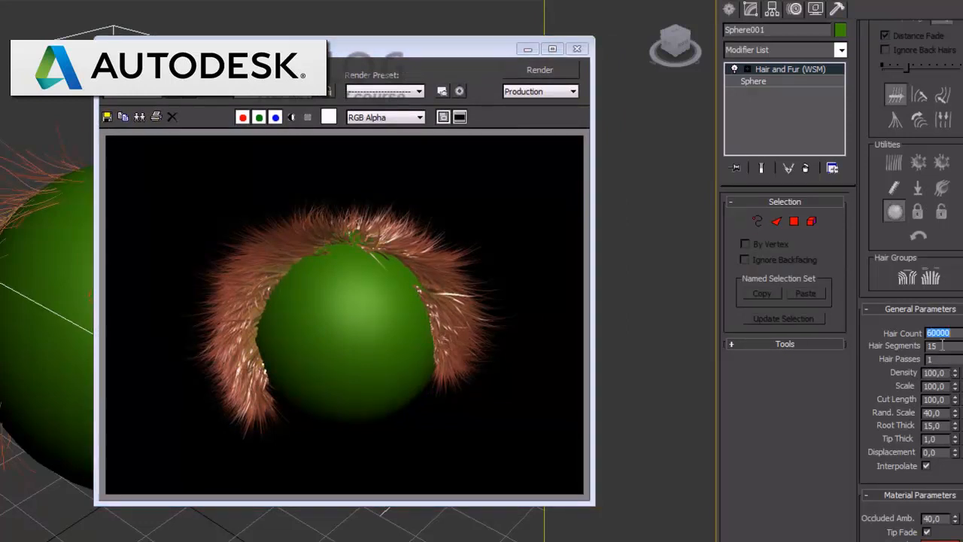
Test Hair Passes at 3 in a render, restore it to 1, render again and close the rendered frame
double_click(932, 359)
type("3")
key("Return")
left_click(552, 69)
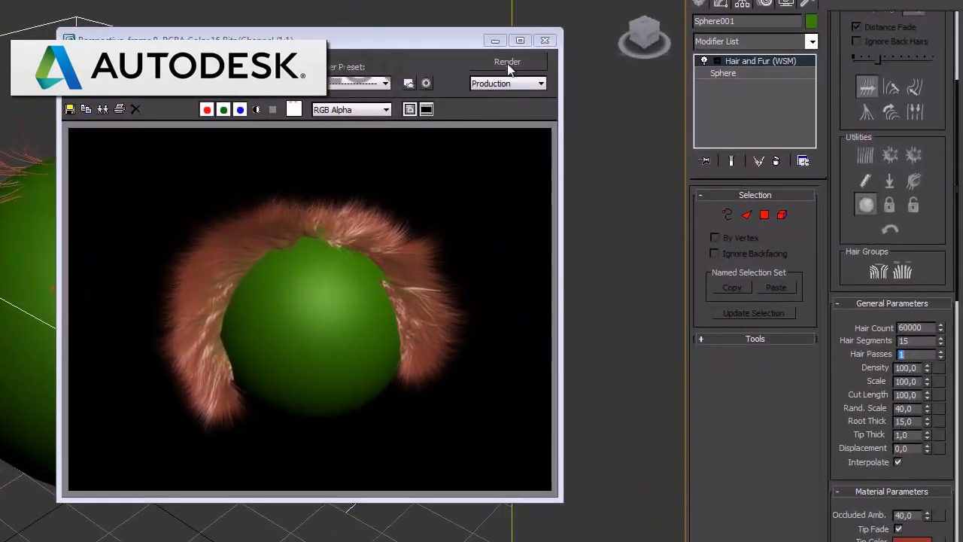
left_click(507, 62)
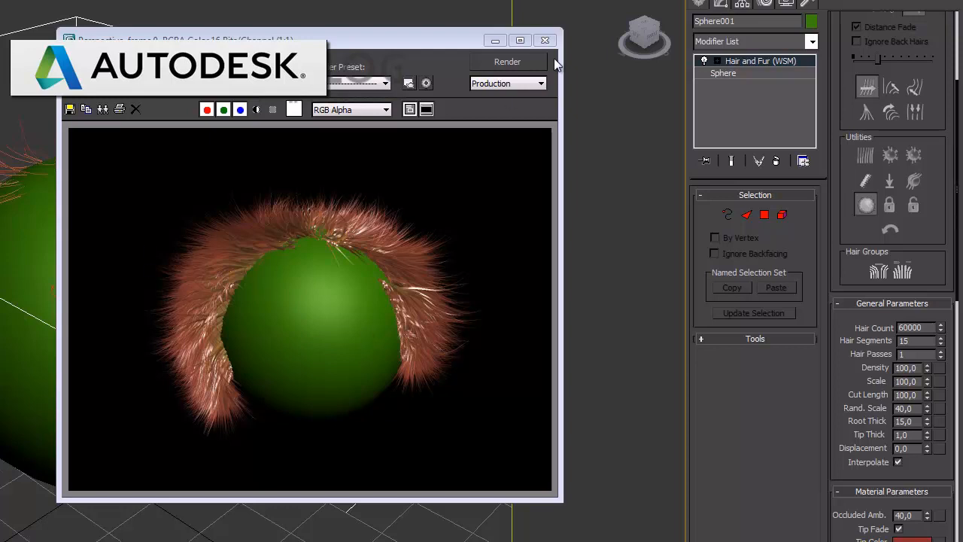
left_click(544, 39)
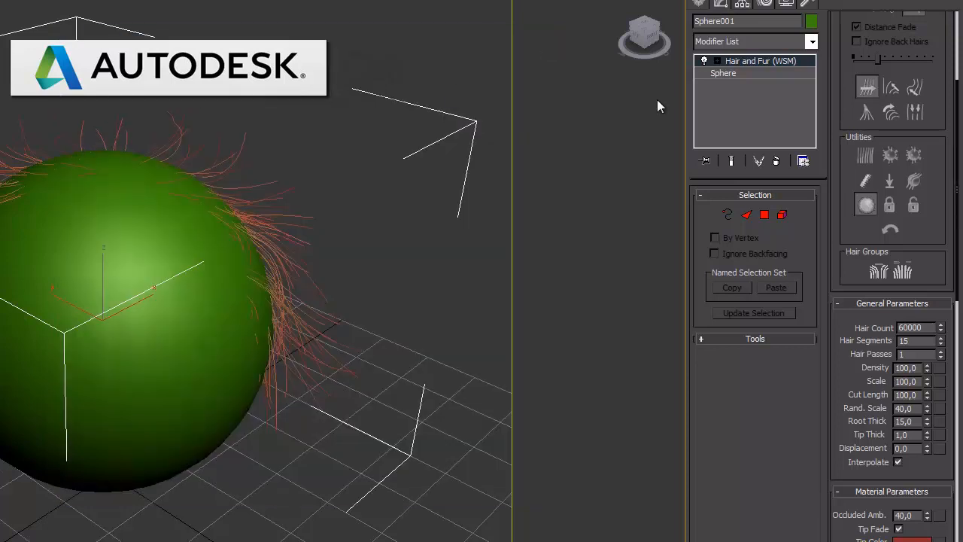
Return to the Hair and Fur Styling settings and start styling the sphere's hair again
left_click_drag(844, 181, 842, 411)
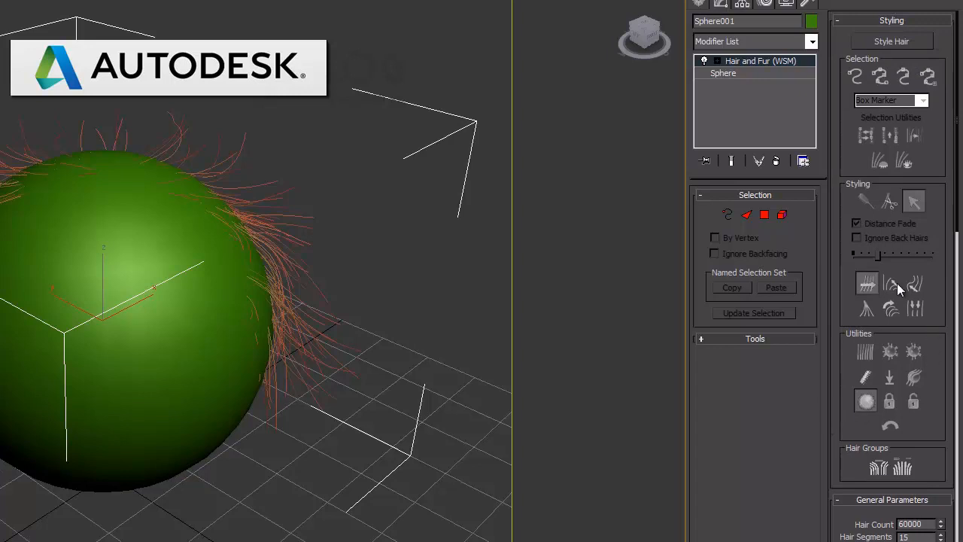
left_click(890, 43)
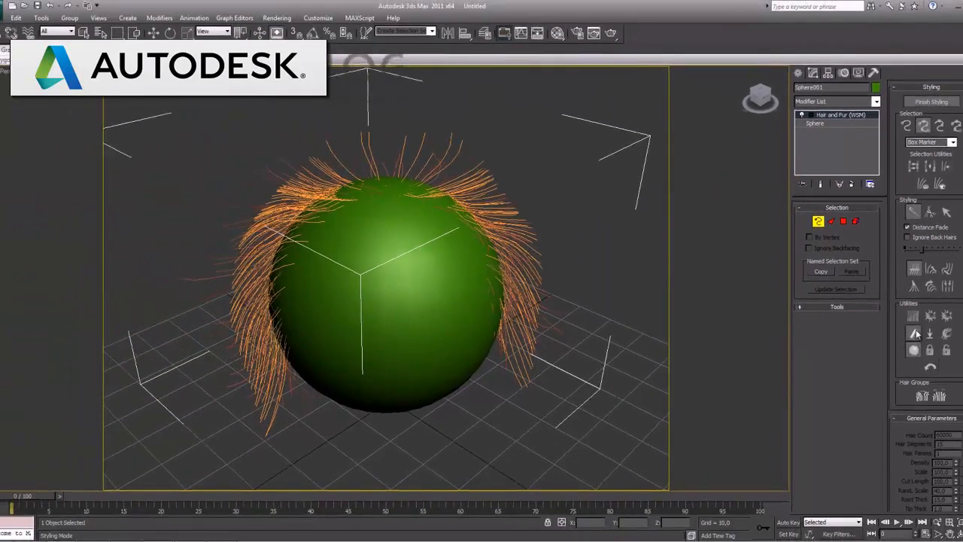
Recomb the sphere's hair flat and brush the guides along both sides and the top with Hair Brush
left_click(915, 335)
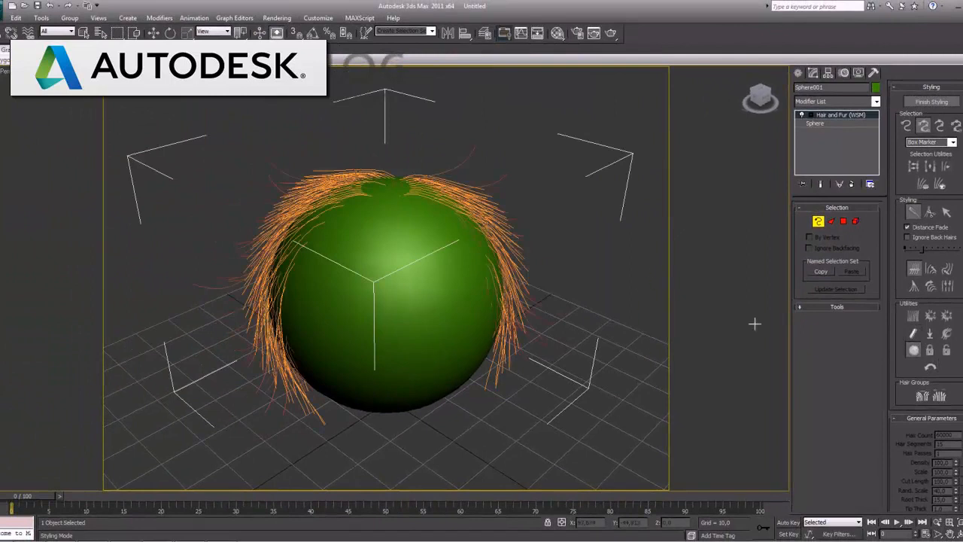
left_click_drag(269, 165, 258, 168)
mouse_move(215, 231)
left_mouse_down()
mouse_move(213, 219)
mouse_move(183, 271)
mouse_move(194, 323)
mouse_move(215, 344)
mouse_move(235, 410)
mouse_move(222, 436)
left_mouse_up()
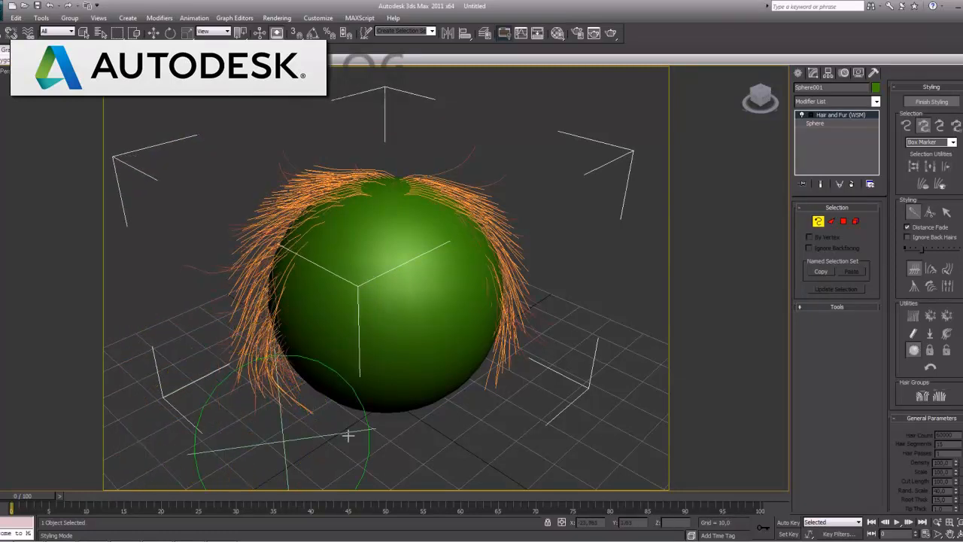
mouse_move(528, 368)
left_mouse_down()
mouse_move(545, 361)
mouse_move(493, 298)
mouse_move(525, 274)
mouse_move(520, 206)
mouse_move(458, 160)
mouse_move(528, 143)
left_mouse_up()
mouse_move(393, 173)
left_mouse_down()
mouse_move(383, 167)
mouse_move(384, 175)
left_mouse_up()
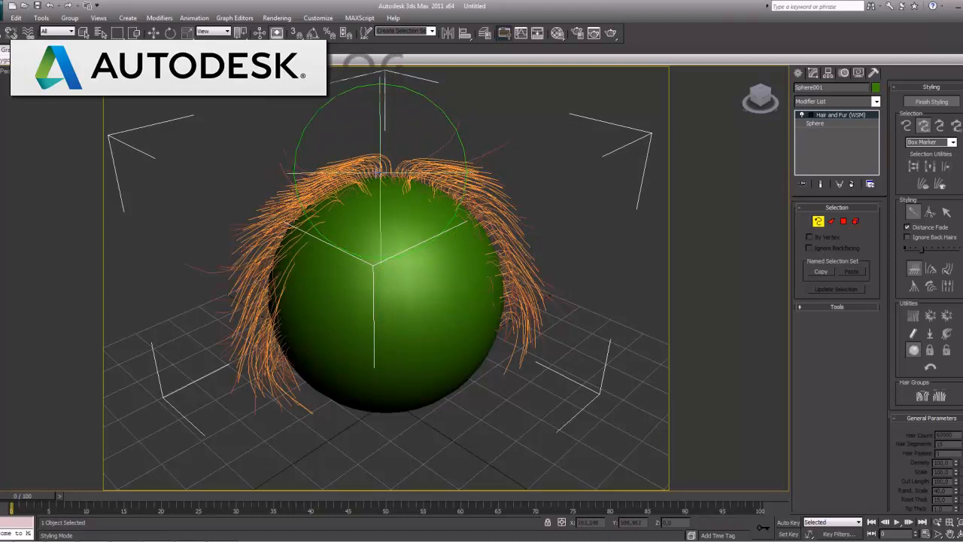
mouse_move(290, 158)
left_mouse_down()
mouse_move(277, 157)
mouse_move(311, 160)
mouse_move(287, 152)
left_mouse_up()
left_click_drag(469, 160, 474, 151)
left_click_drag(509, 180, 540, 204)
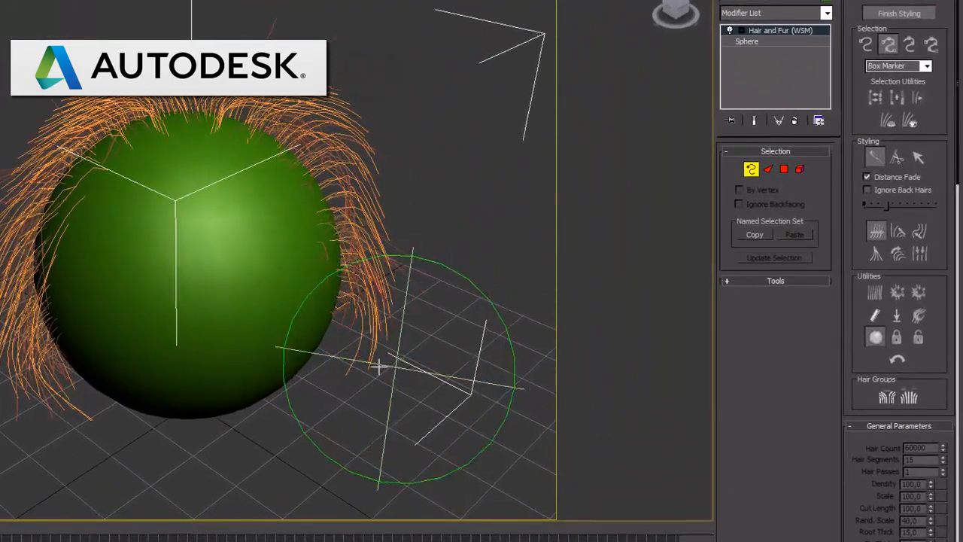
Brush the hair on the sphere's right side outward and down, render the perspective view and close the rendered frame
mouse_move(384, 374)
left_mouse_down()
mouse_move(417, 338)
mouse_move(421, 301)
mouse_move(466, 234)
mouse_move(462, 207)
left_mouse_up()
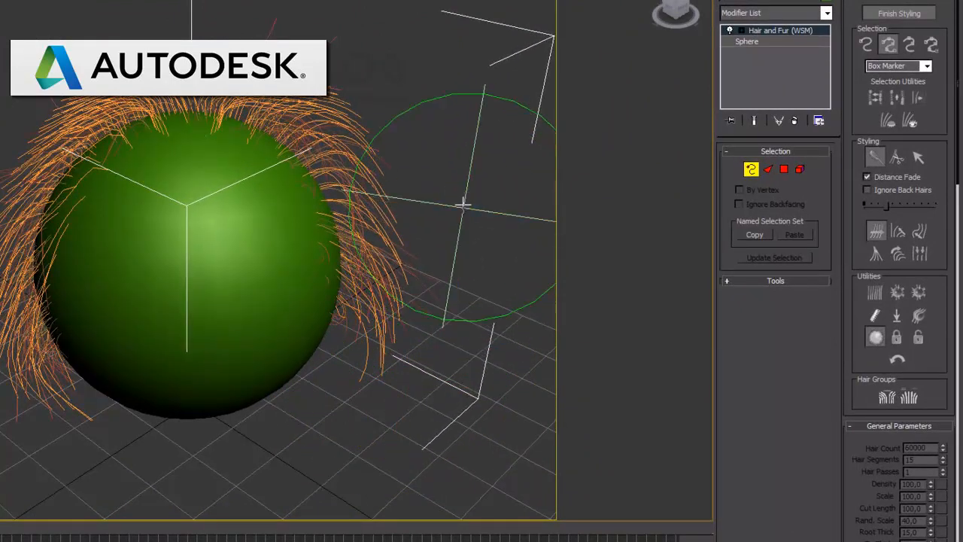
mouse_move(418, 180)
left_mouse_down()
mouse_move(426, 178)
mouse_move(438, 256)
left_mouse_up()
left_click_drag(444, 307, 448, 357)
left_click_drag(446, 277, 367, 385)
key("shift+q")
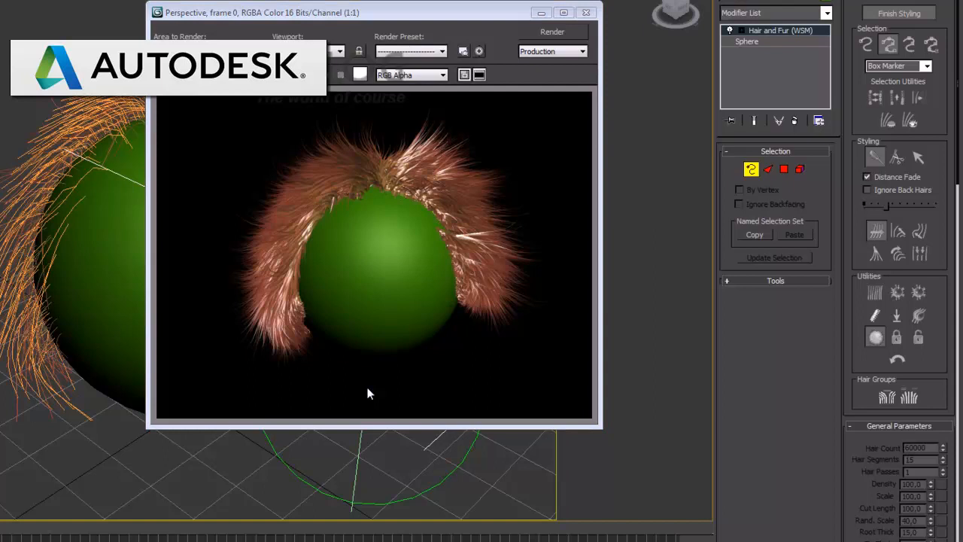
left_click(586, 12)
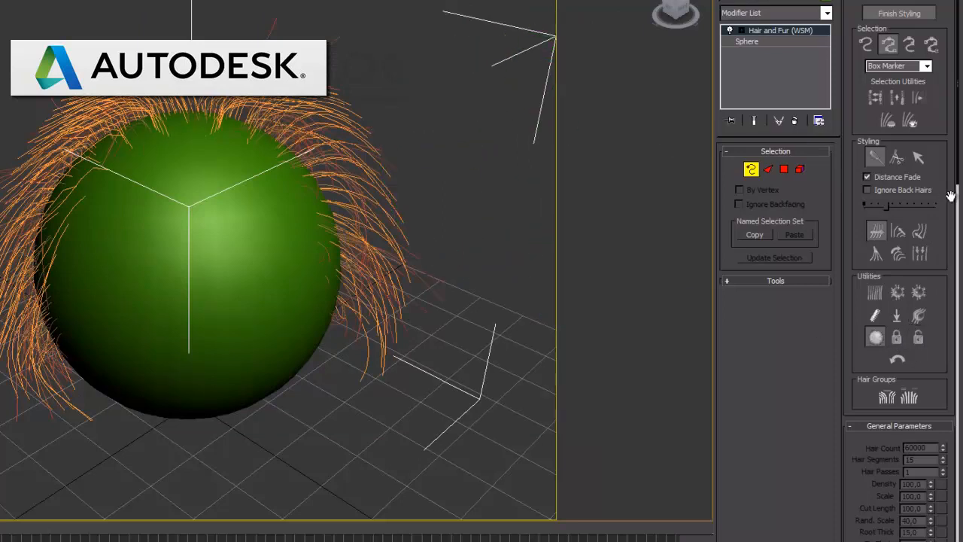
Pop the hair straight out along the surface, attenuate its length, render the perspective view and close the rendered frame
left_click(897, 294)
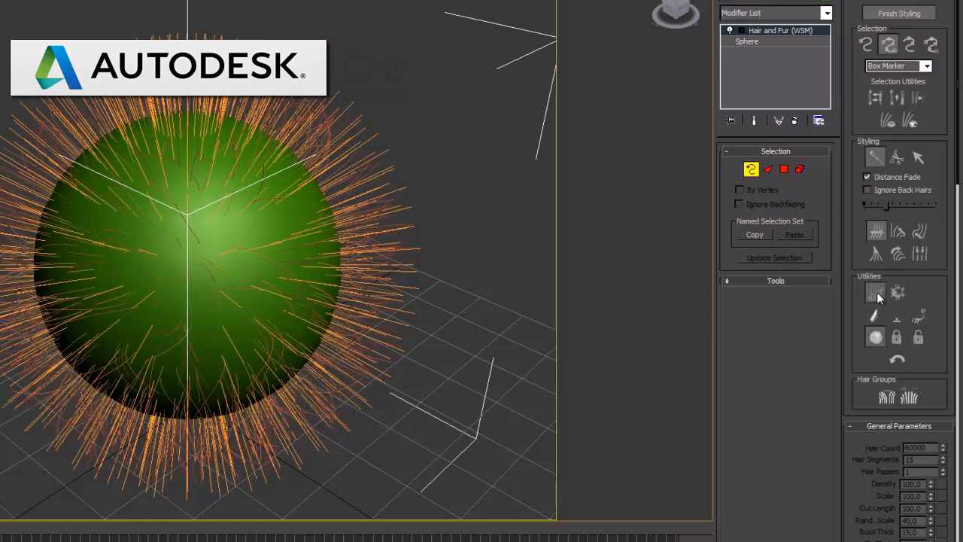
left_click(875, 293)
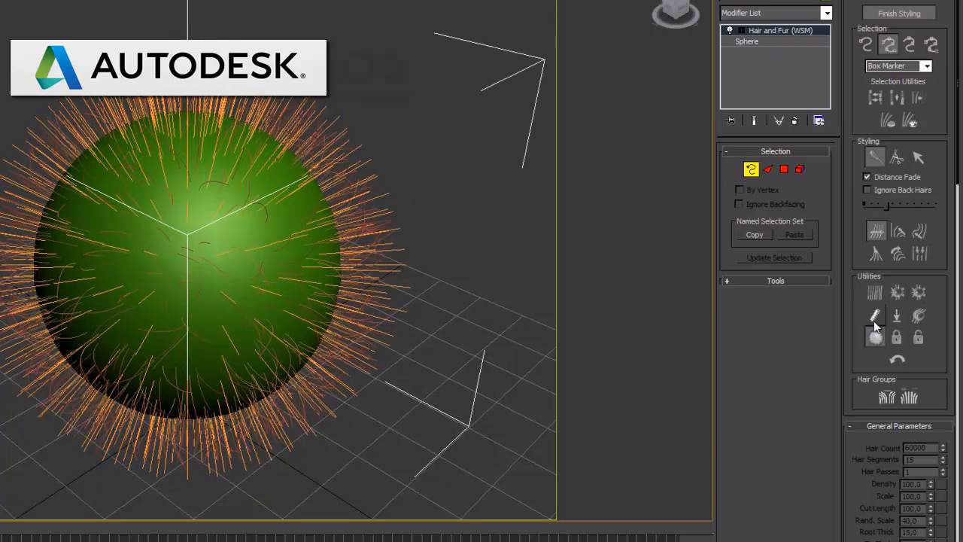
key("shift+q")
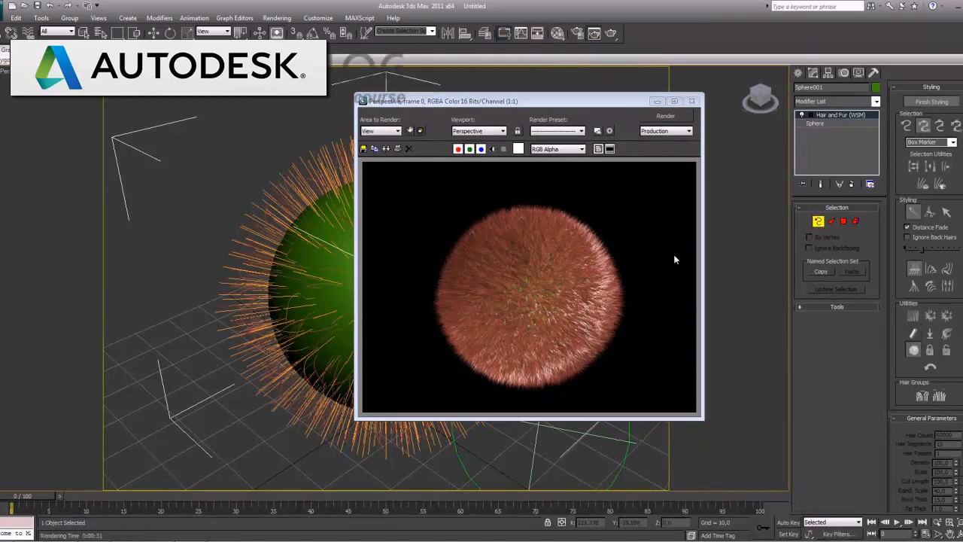
left_click(692, 101)
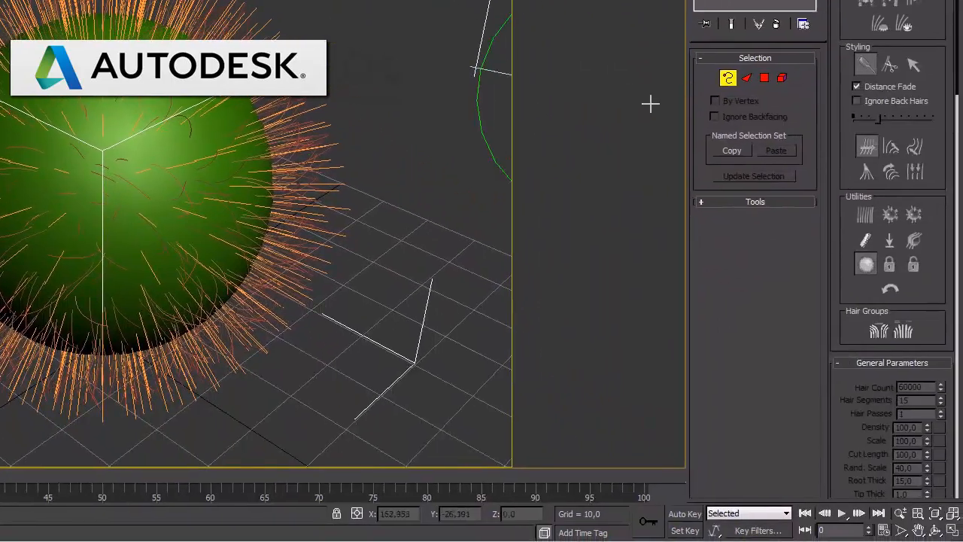
Brush the popped hair downward on both sides of the sphere and start combing the top to the left with Hair Brush
left_click(913, 65)
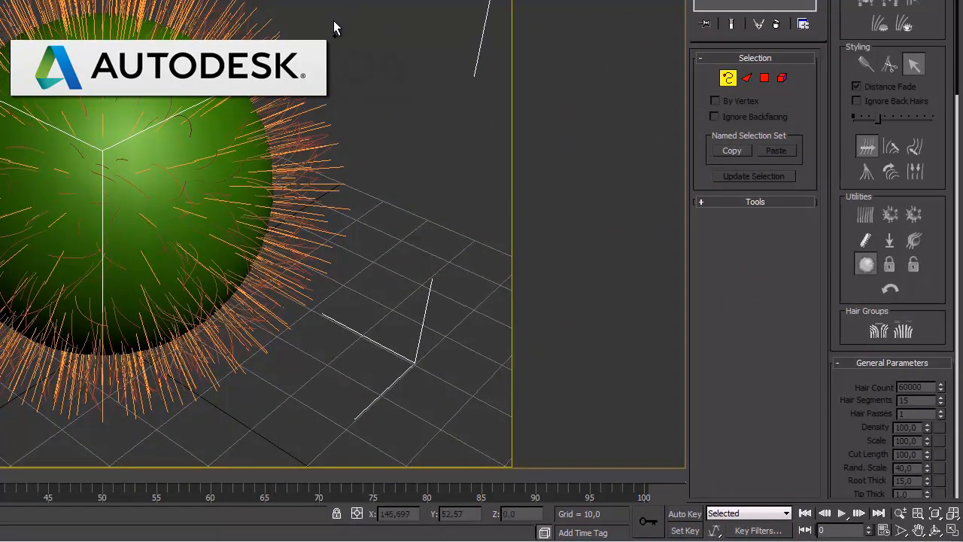
left_click(865, 65)
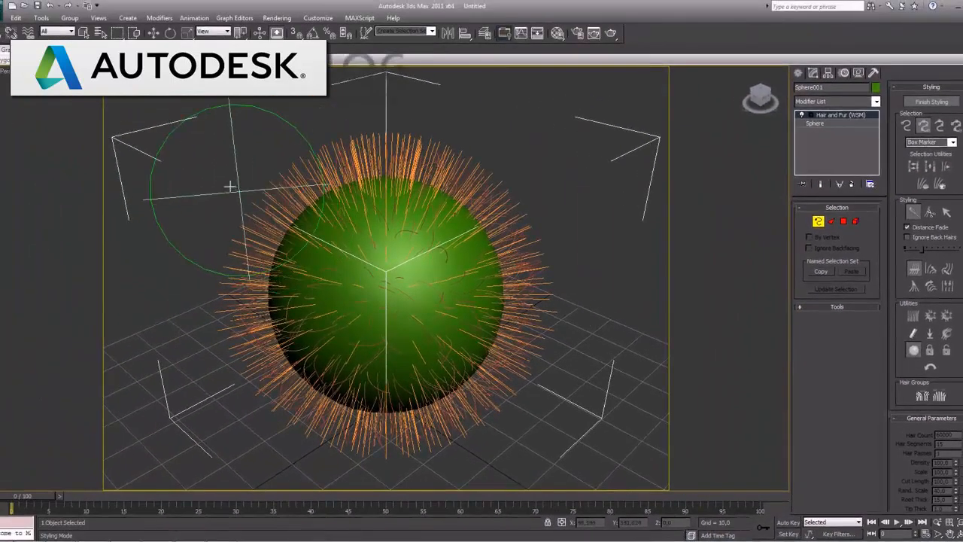
mouse_move(227, 185)
left_mouse_down()
mouse_move(204, 202)
mouse_move(190, 287)
left_mouse_up()
left_click_drag(194, 345, 209, 364)
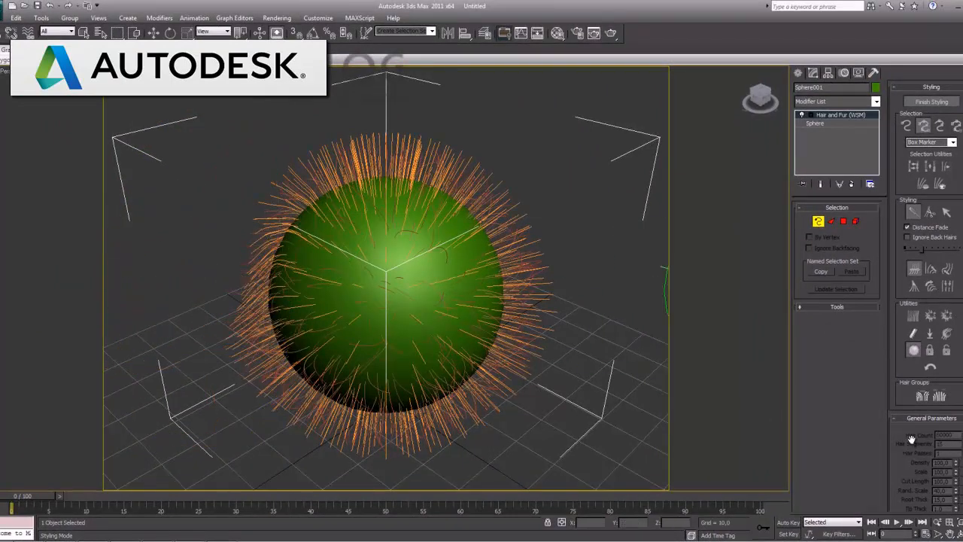
left_click_drag(912, 444, 910, 391)
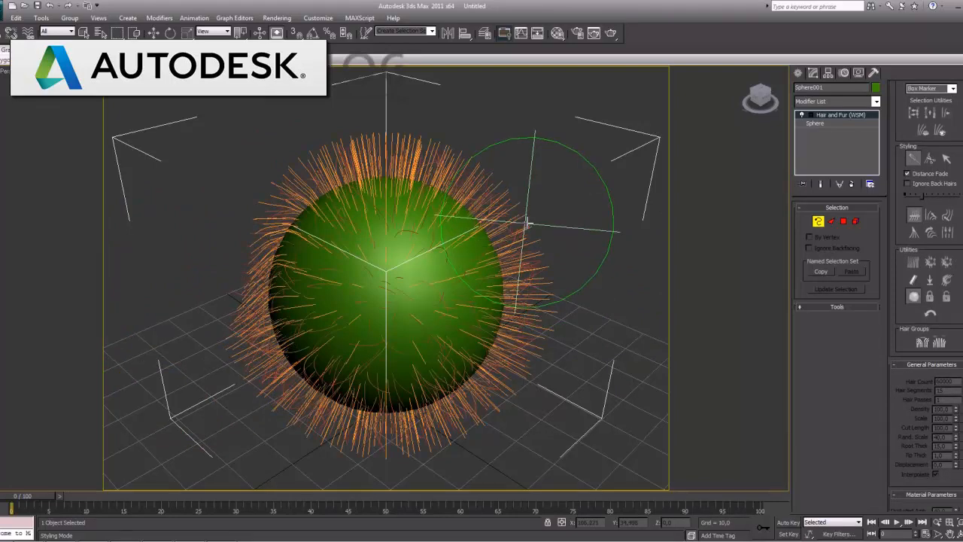
left_click_drag(544, 243, 555, 318)
mouse_move(336, 166)
left_mouse_down()
mouse_move(315, 152)
mouse_move(294, 158)
left_mouse_up()
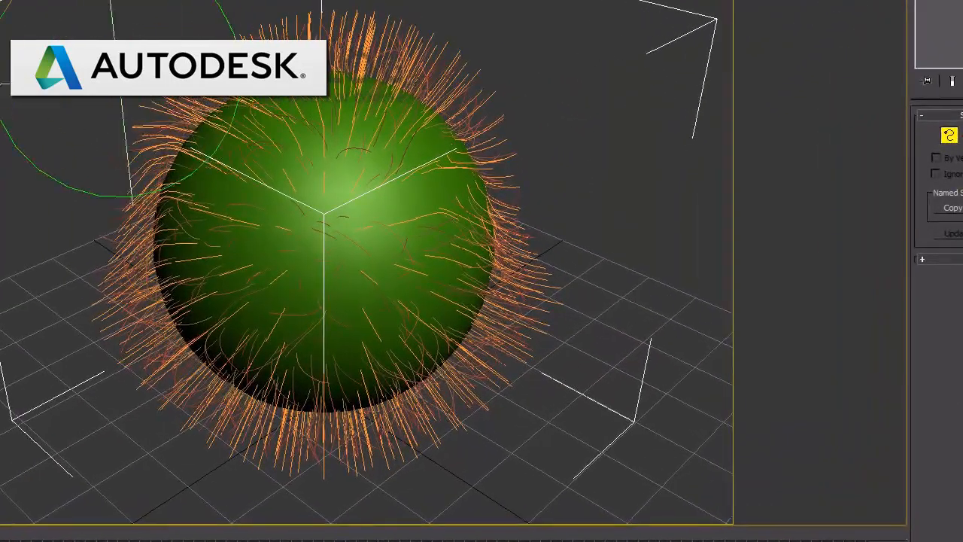
Comb the upper hair outward to both sides and brush the hair down along the sphere's left flank
mouse_move(103, 167)
left_mouse_down()
mouse_move(73, 162)
mouse_move(68, 185)
left_mouse_up()
left_click_drag(453, 56, 530, 135)
mouse_move(343, 29)
left_mouse_down()
mouse_move(309, 16)
mouse_move(254, 37)
left_mouse_up()
left_click_drag(370, 33, 416, 61)
left_click_drag(272, 45, 176, 71)
mouse_move(113, 103)
left_mouse_down()
mouse_move(77, 125)
mouse_move(48, 202)
left_mouse_up()
mouse_move(48, 248)
left_mouse_down()
mouse_move(43, 308)
mouse_move(68, 399)
left_mouse_up()
mouse_move(547, 319)
left_mouse_down()
mouse_move(565, 283)
mouse_move(597, 301)
mouse_move(578, 370)
mouse_move(598, 335)
left_mouse_up()
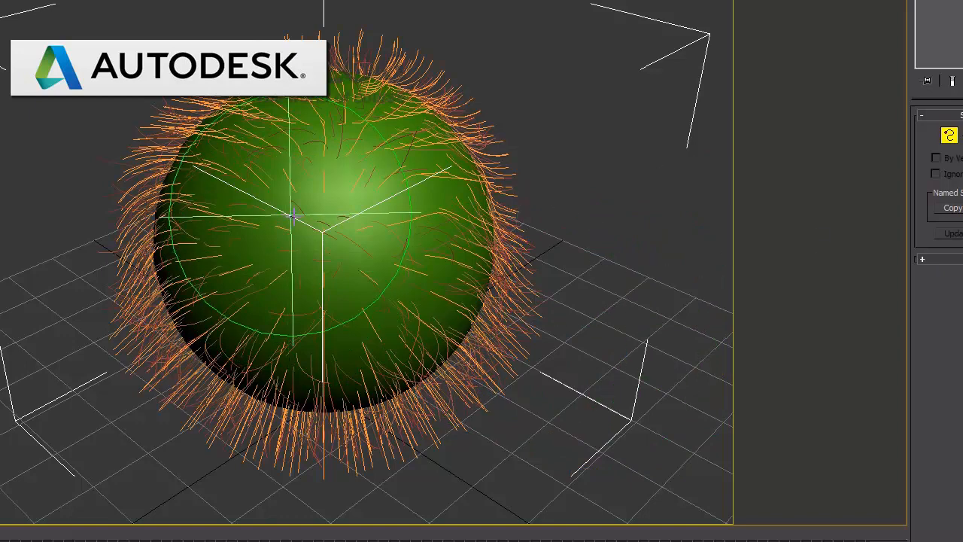
Cut away the hair on the sphere's front and underside with Hair Cut and switch back to the Select tool
left_click_drag(322, 227, 328, 336)
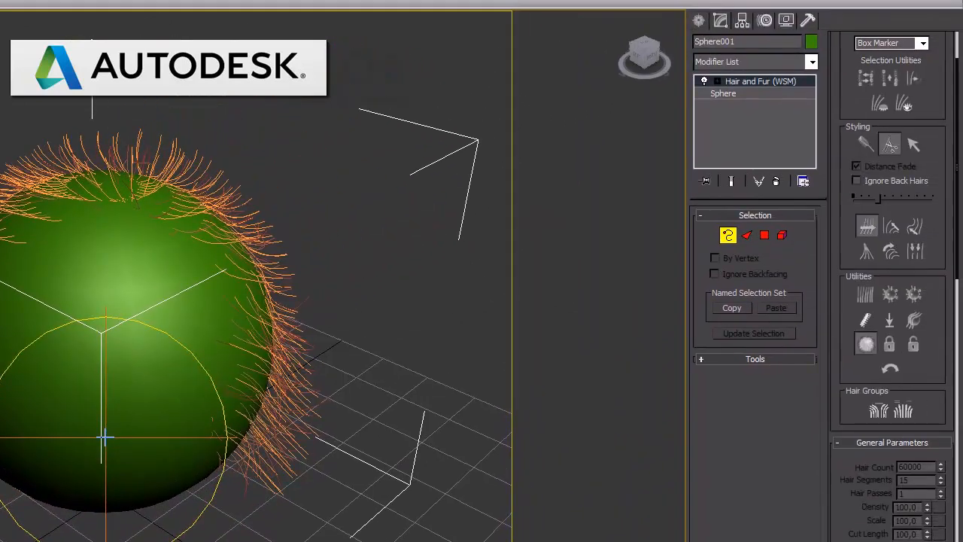
left_click_drag(106, 436, 100, 343)
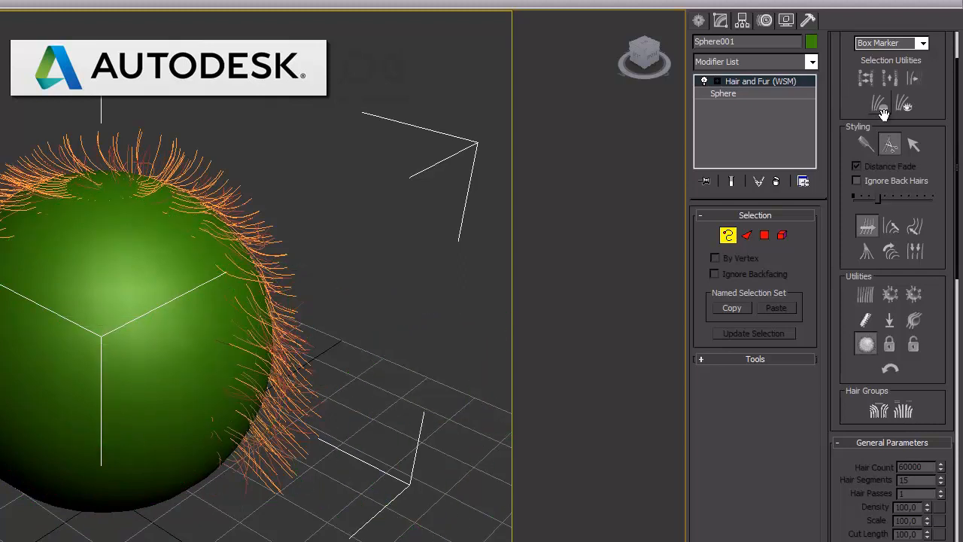
left_click(913, 144)
Finish the hair styling, render the perspective view and close the rendered frame
scroll(843, 77, "up", 2)
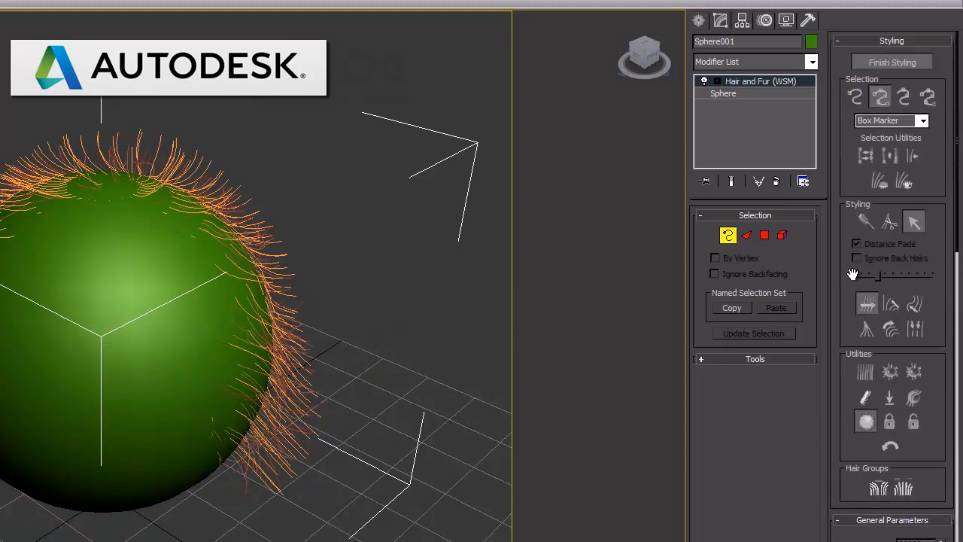
left_click(883, 66)
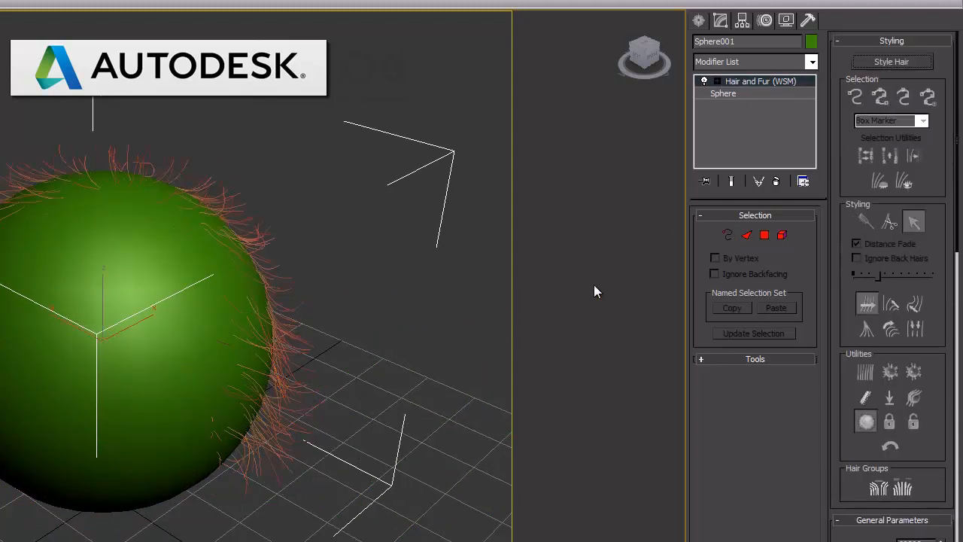
key("shift+q")
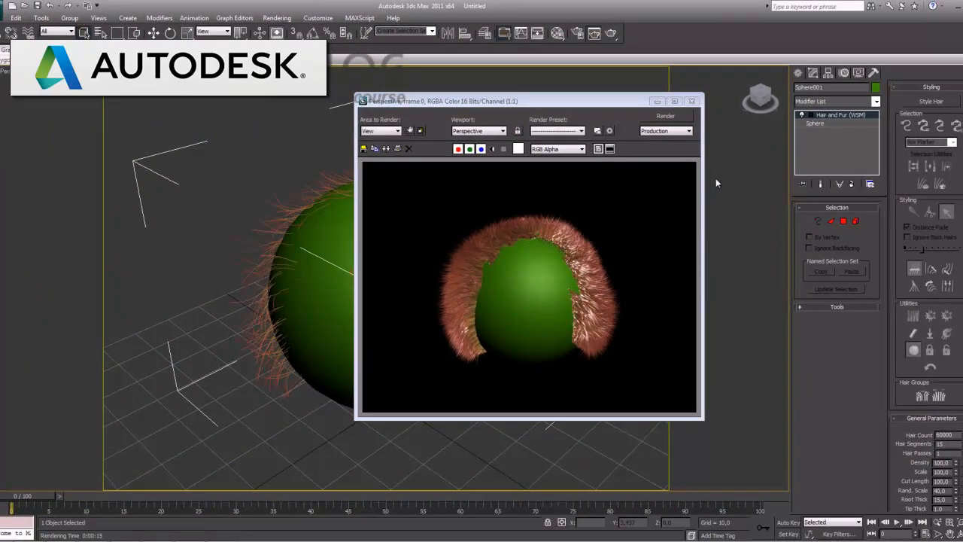
left_click(692, 101)
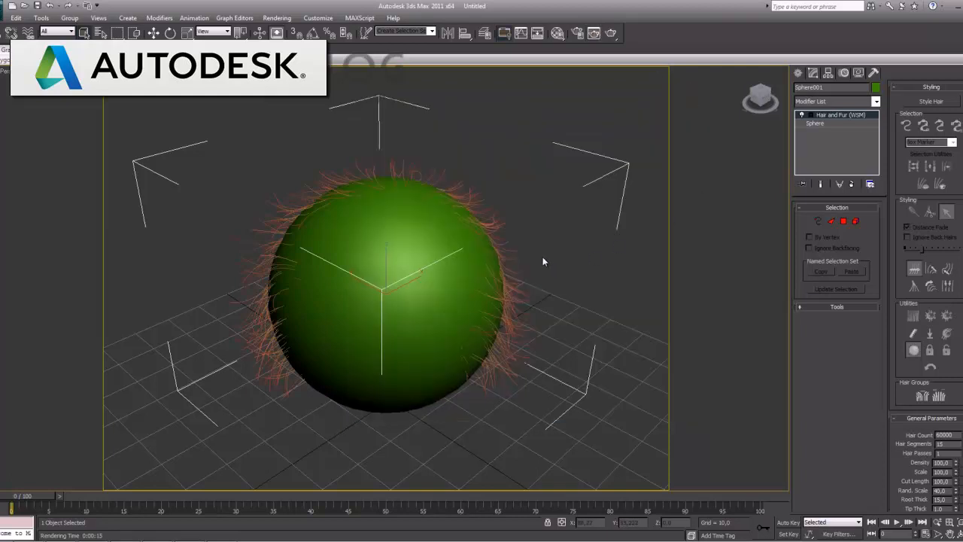
Restyle the hair by recombing it flat against the sphere, finish styling and check the result in a render
left_click(935, 102)
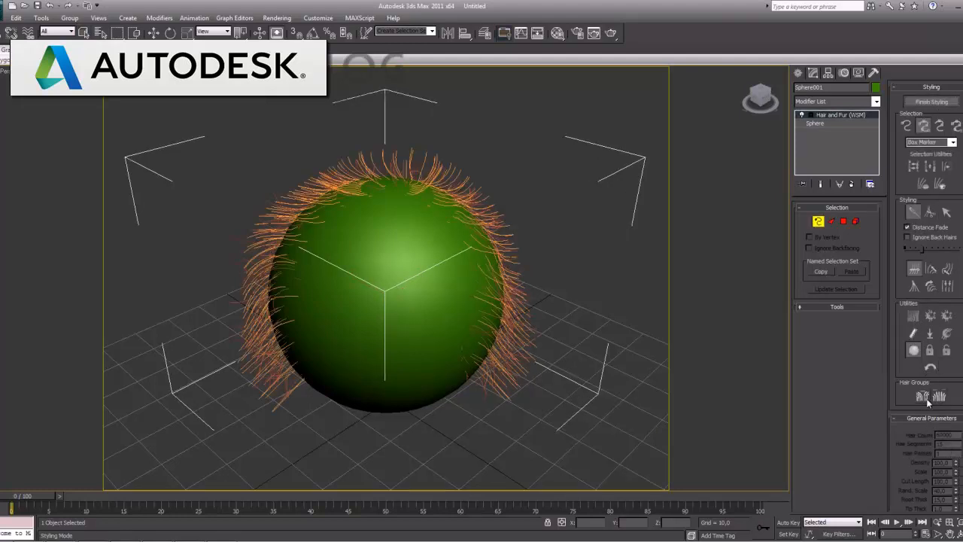
left_click(915, 335)
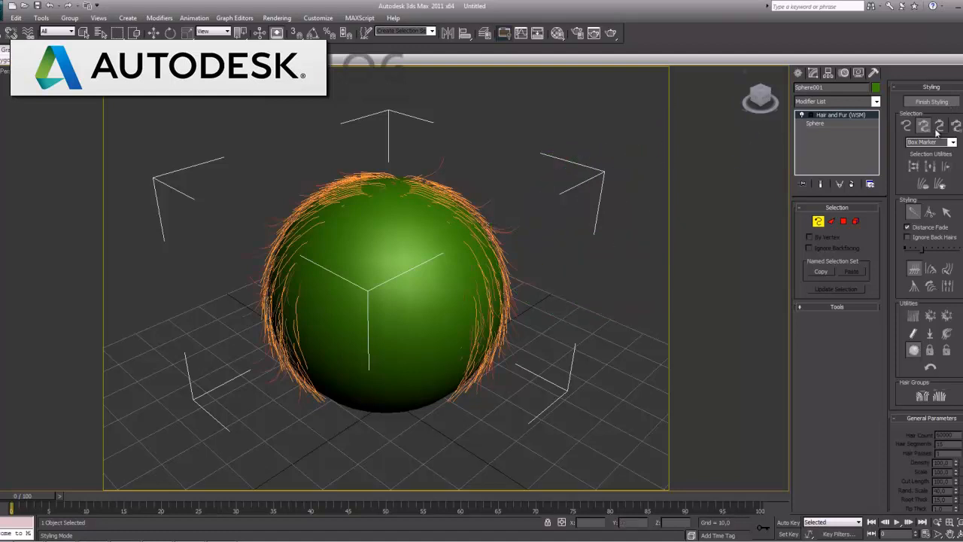
left_click(932, 102)
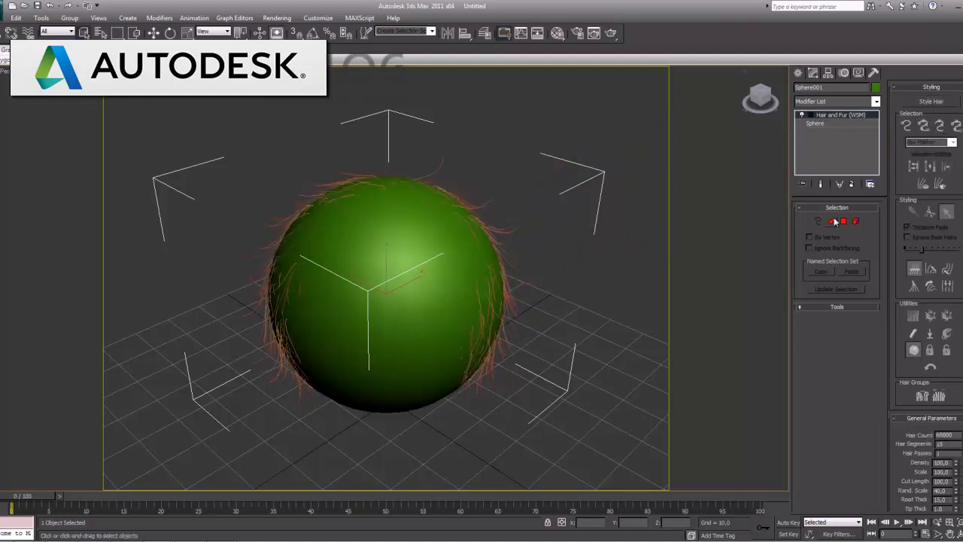
key("shift+q")
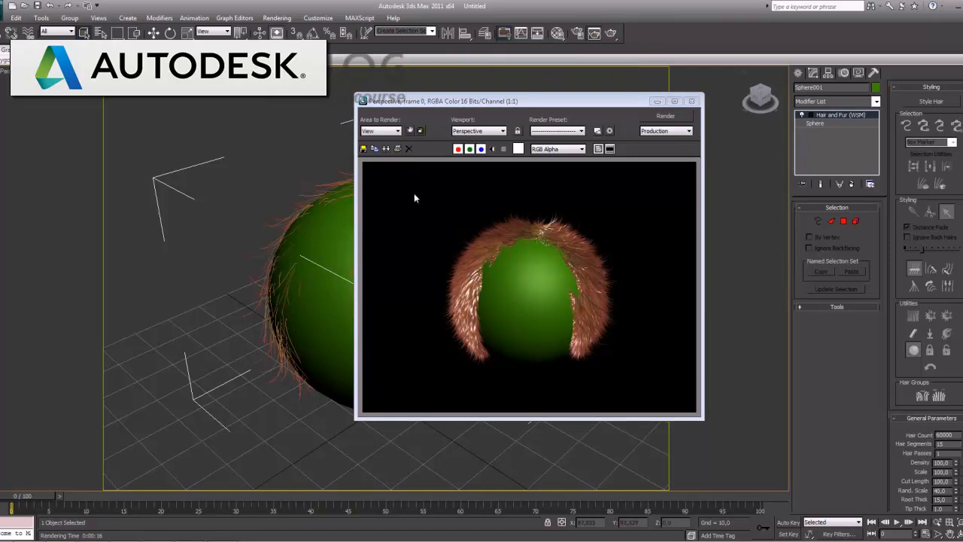
left_click(691, 100)
Display edged faces, select a single polygon near the sphere's top, try deleting it and undo the deletion
left_click(842, 221)
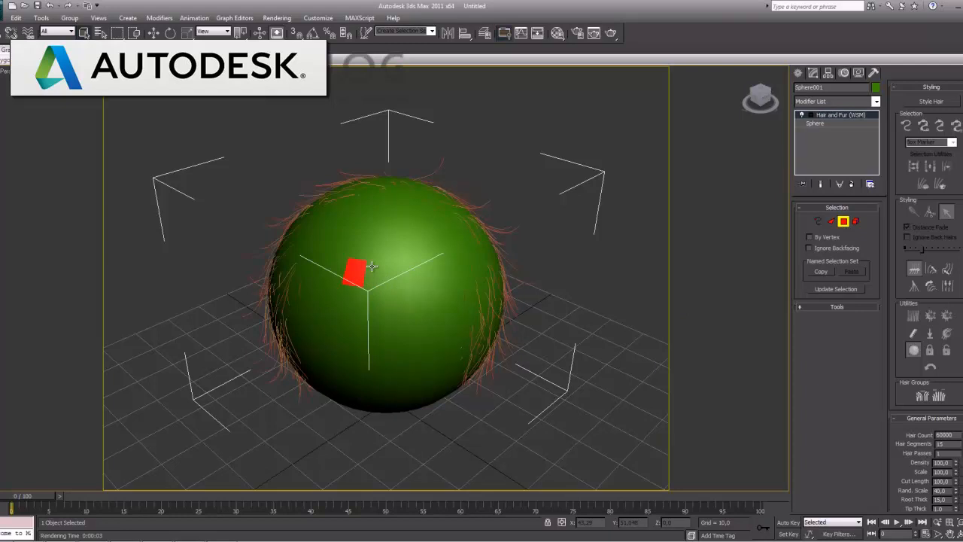
key("F4")
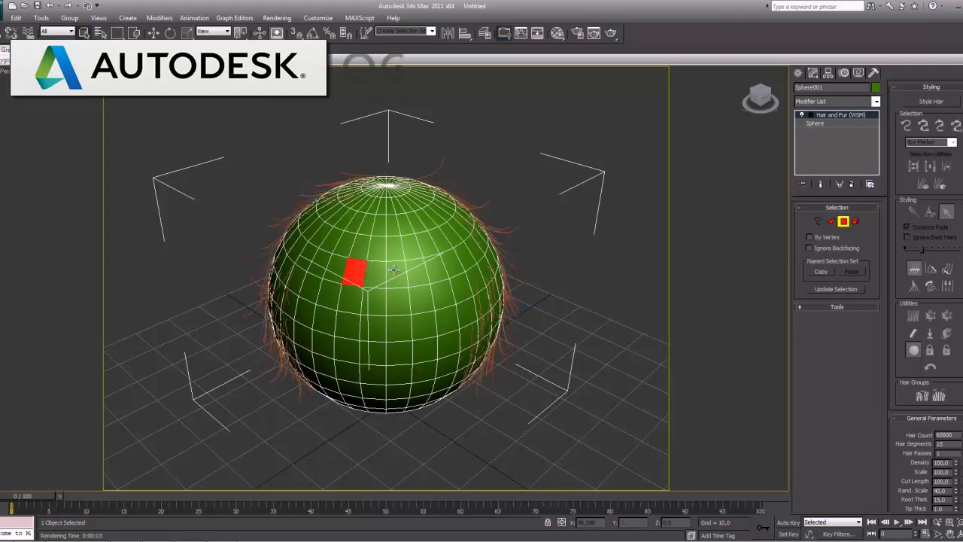
left_click(390, 208)
key("3")
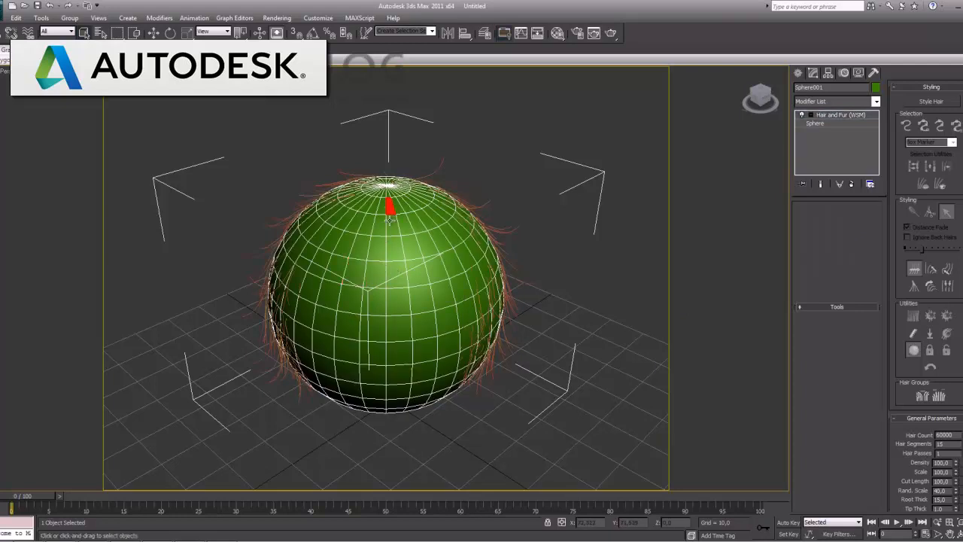
key("Delete")
key("ctrl+z")
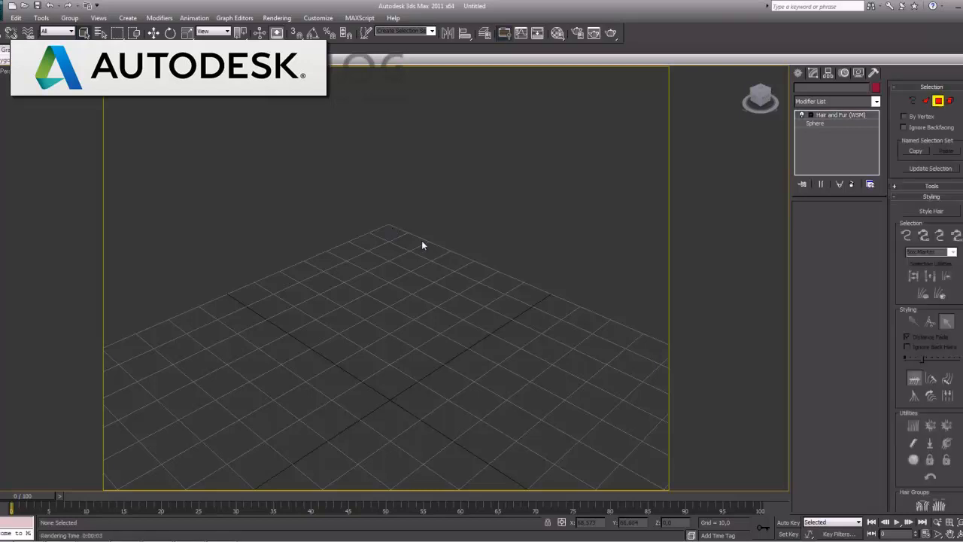
Select the whole sphere at Element level and cancel copying a named selection
left_click(855, 220)
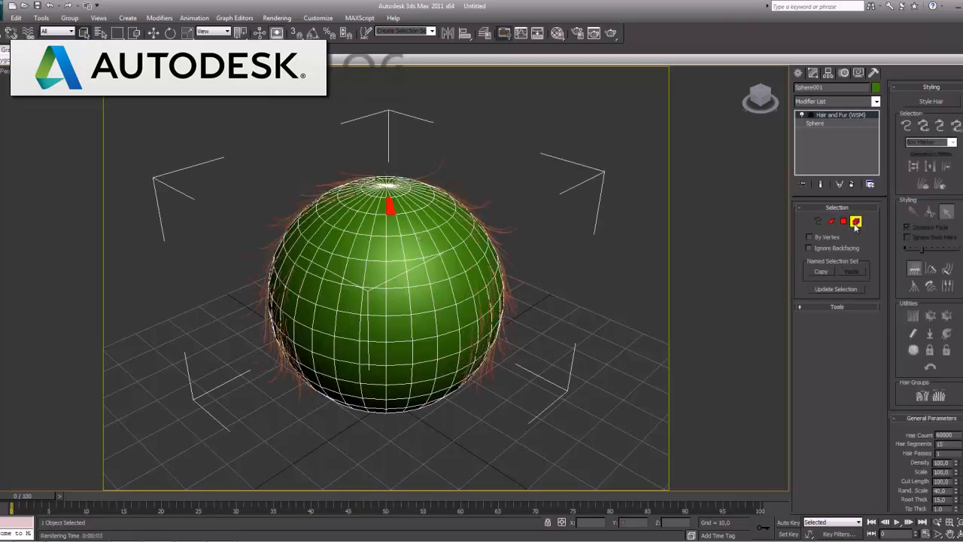
left_click(399, 258)
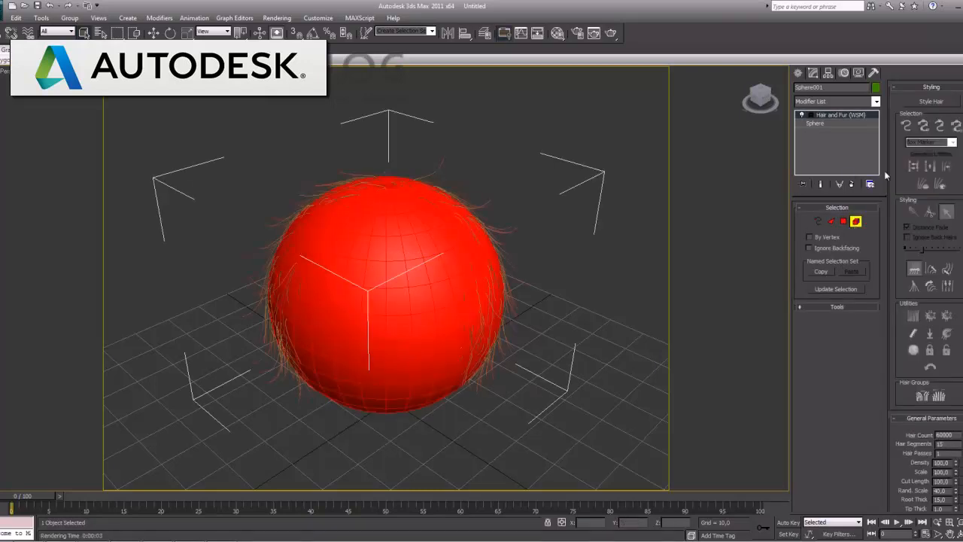
left_click(830, 269)
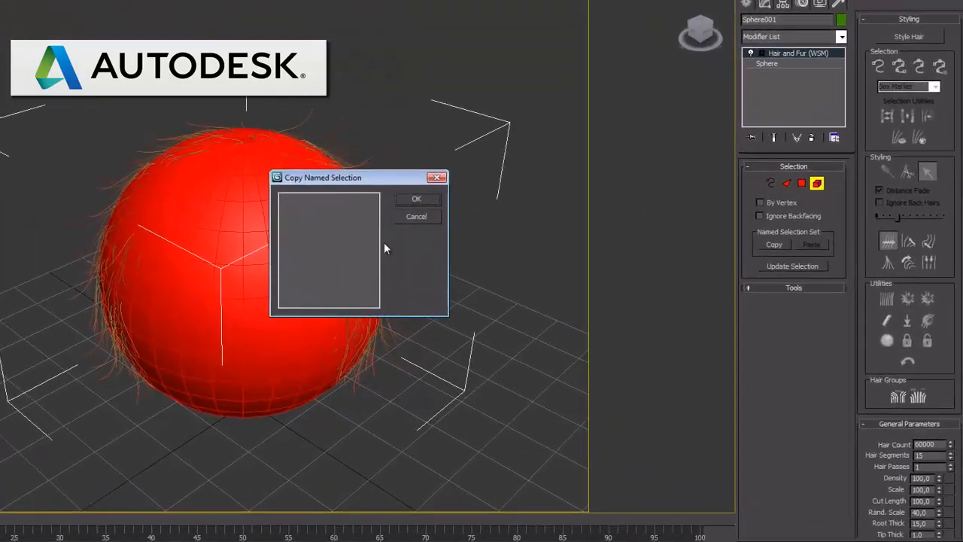
left_click(518, 243)
Update the hair selection from the selected element and return to the Guides level for styling
left_click(788, 258)
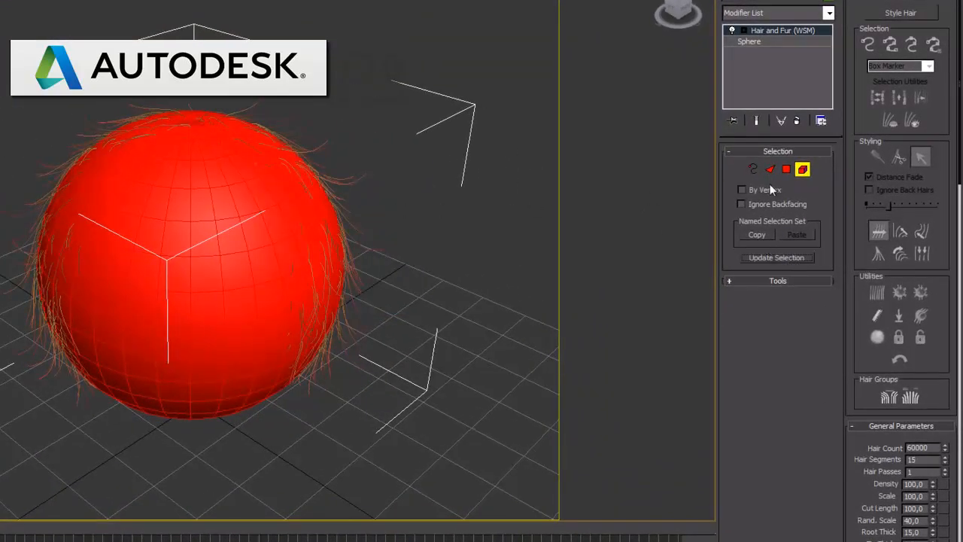
left_click(757, 169)
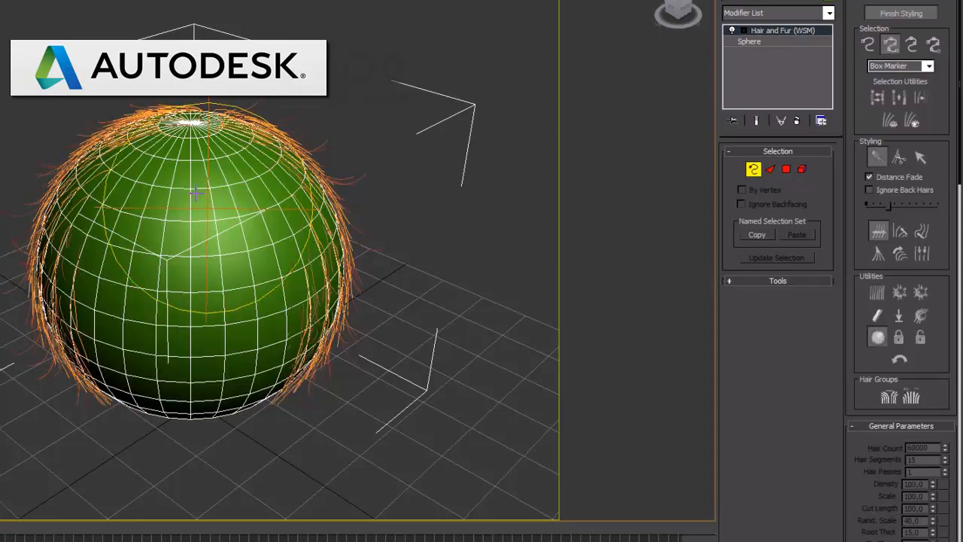
Brush the hair guides outward around the sphere's top and both sides and check the result in a render
mouse_move(188, 182)
left_mouse_down()
mouse_move(109, 162)
mouse_move(76, 171)
left_mouse_up()
mouse_move(70, 240)
left_mouse_down()
mouse_move(97, 302)
mouse_move(98, 356)
left_mouse_up()
mouse_move(243, 346)
left_mouse_down()
mouse_move(279, 323)
mouse_move(293, 219)
mouse_move(265, 178)
mouse_move(210, 162)
mouse_move(197, 130)
left_mouse_up()
mouse_move(180, 164)
left_mouse_down()
mouse_move(172, 136)
mouse_move(146, 149)
left_mouse_up()
left_click_drag(128, 180, 111, 155)
left_click_drag(105, 199, 83, 190)
left_click_drag(100, 227, 75, 220)
mouse_move(103, 261)
left_mouse_down()
mouse_move(82, 263)
mouse_move(79, 307)
left_mouse_up()
left_click_drag(99, 344, 89, 363)
mouse_move(254, 358)
left_mouse_down()
mouse_move(279, 351)
mouse_move(263, 320)
mouse_move(294, 316)
left_mouse_up()
left_click_drag(276, 279, 296, 271)
mouse_move(275, 236)
left_mouse_down()
mouse_move(294, 212)
mouse_move(294, 170)
mouse_move(263, 138)
mouse_move(197, 126)
mouse_move(181, 100)
mouse_move(114, 115)
left_mouse_up()
left_click_drag(90, 148, 74, 129)
mouse_move(239, 141)
left_mouse_down()
mouse_move(241, 124)
mouse_move(275, 135)
left_mouse_up()
left_click_drag(283, 173, 301, 161)
left_click_drag(298, 190, 319, 183)
left_click_drag(304, 198, 322, 189)
left_click_drag(310, 230, 321, 227)
left_click_drag(314, 281, 327, 279)
mouse_move(322, 319)
left_mouse_down()
mouse_move(348, 351)
mouse_move(361, 338)
mouse_move(362, 232)
left_mouse_up()
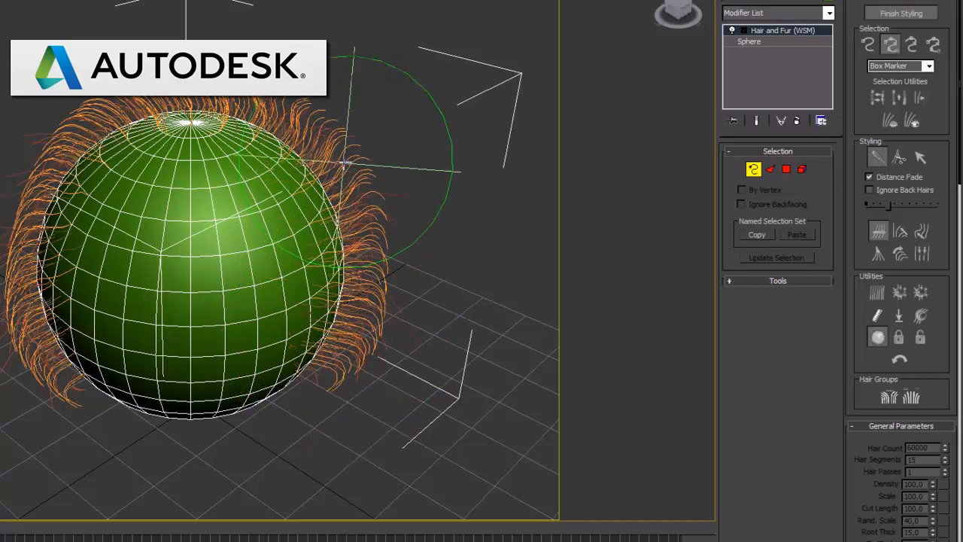
mouse_move(59, 218)
left_mouse_down()
mouse_move(47, 210)
mouse_move(45, 263)
left_mouse_up()
mouse_move(81, 296)
left_mouse_down()
mouse_move(49, 301)
mouse_move(57, 352)
left_mouse_up()
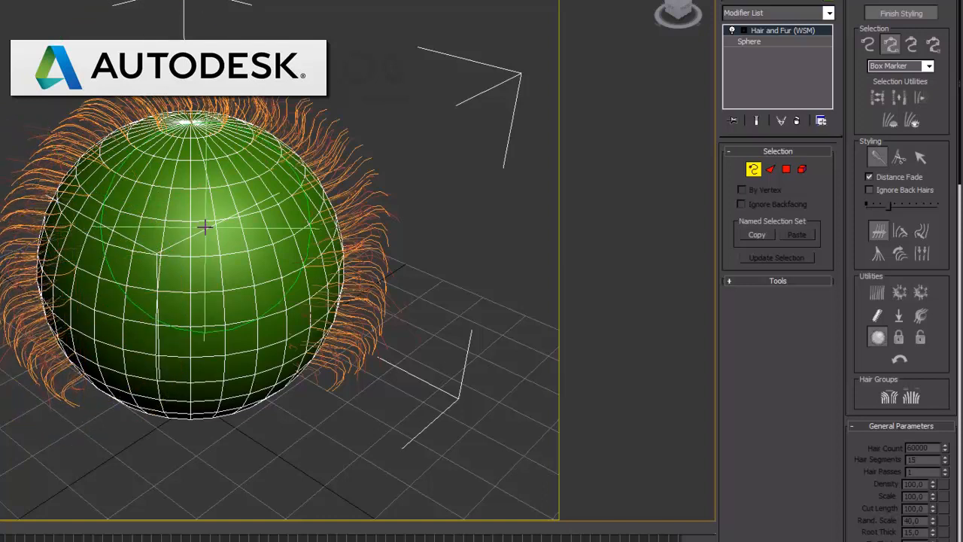
left_click_drag(164, 104, 170, 73)
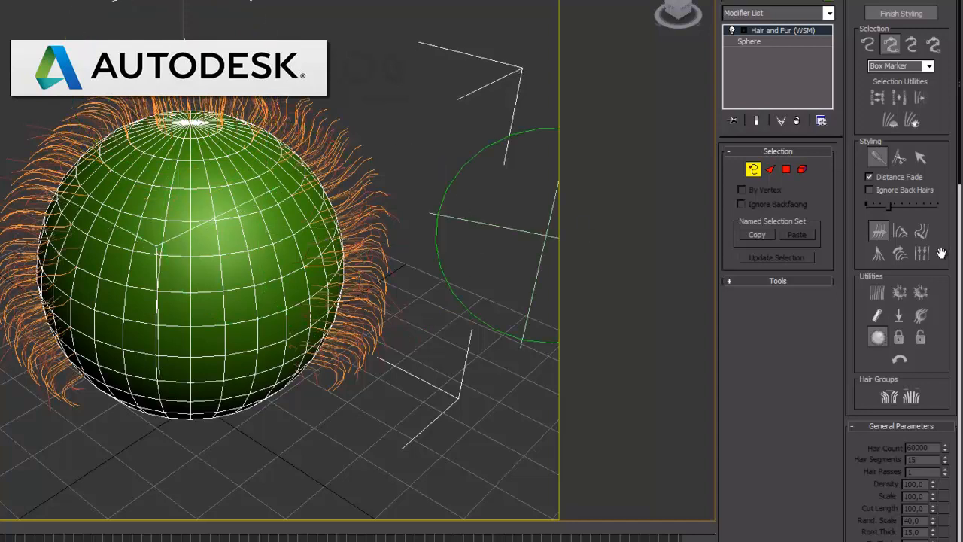
key("shift+q")
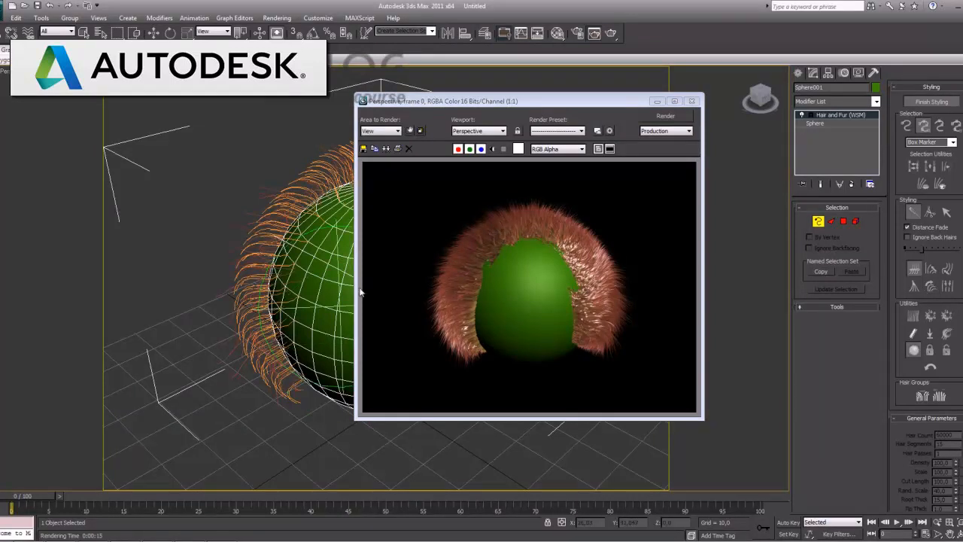
left_click(691, 100)
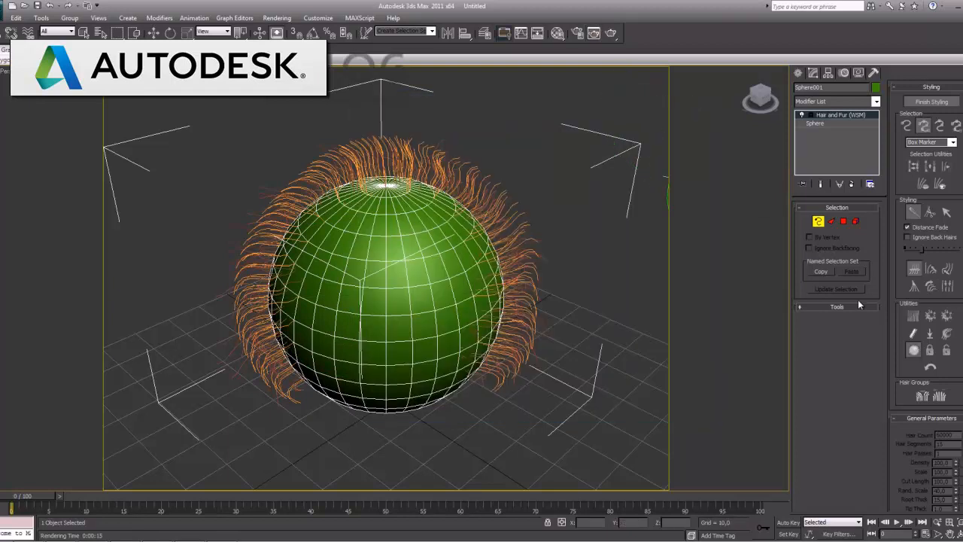
Pop the zero-sized and selected hair guides so they stand straight out from the sphere, and leave Guides level
left_click(818, 221)
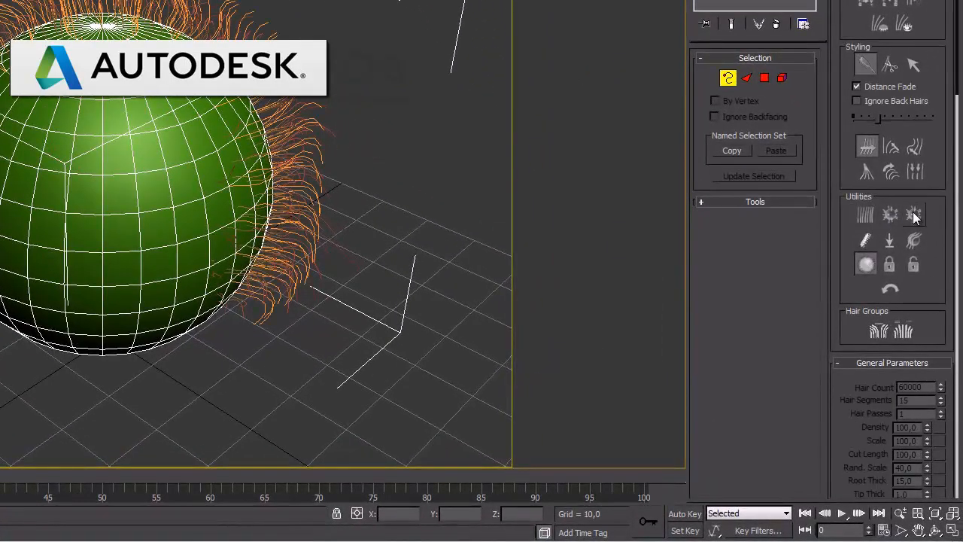
left_click(913, 215)
left_click(891, 219)
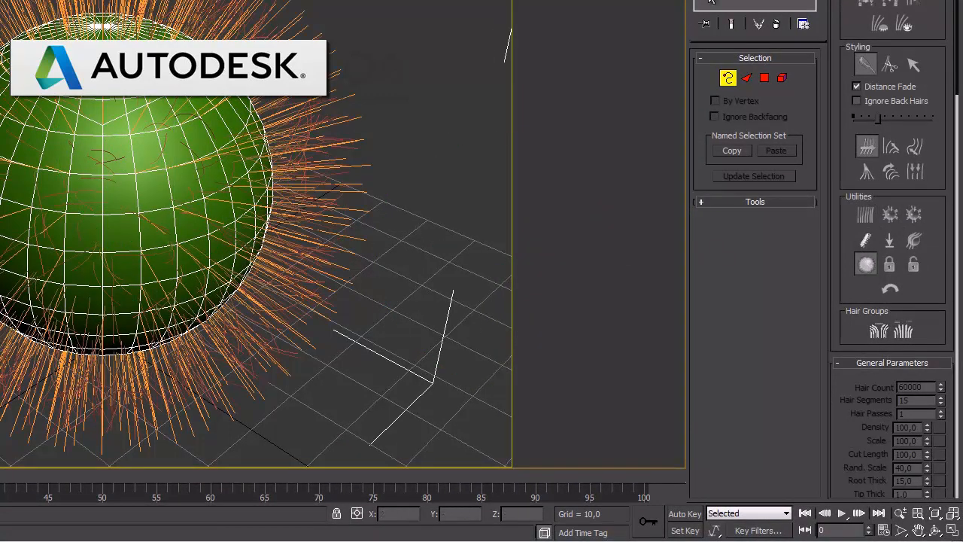
left_click(913, 64)
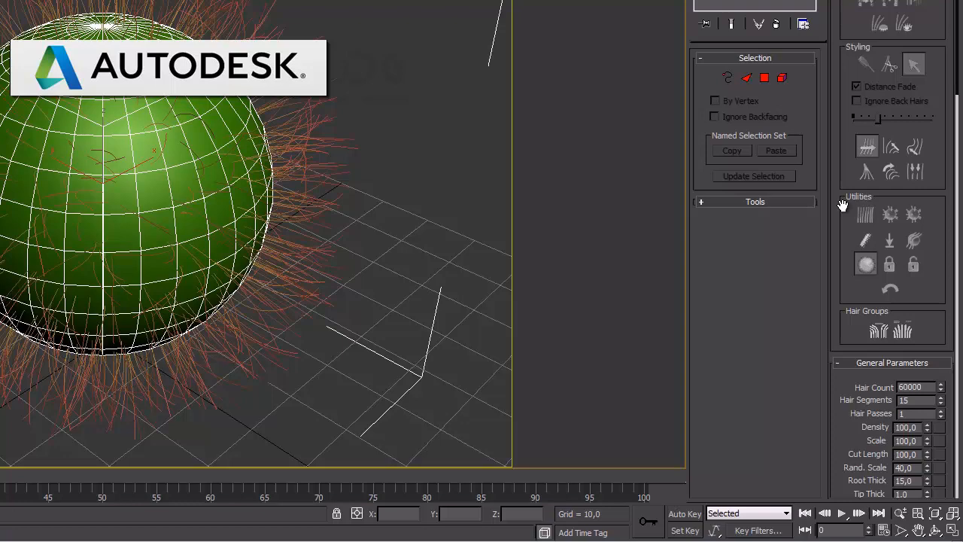
Create a VRayPlane on the ground grid beside the sphere
left_click(918, 530)
left_click_drag(197, 301, 199, 292)
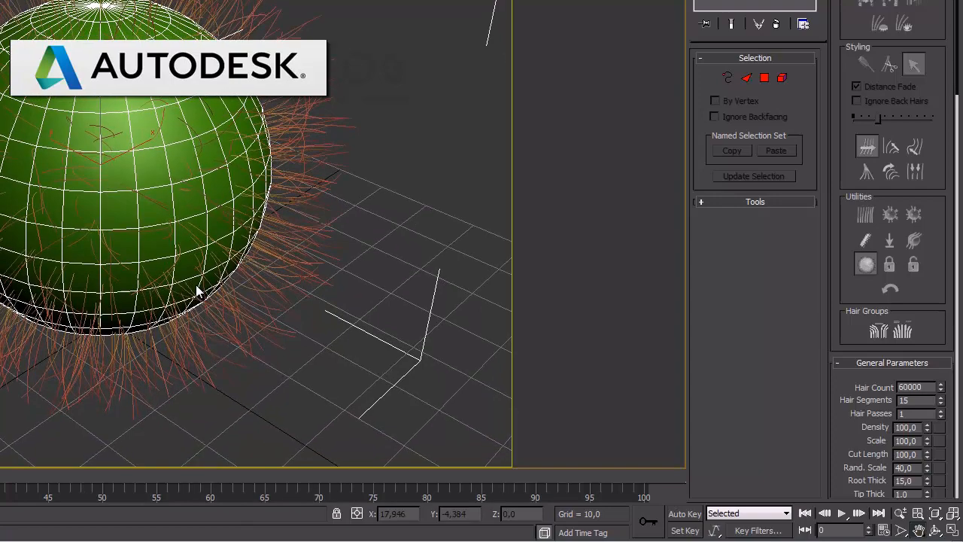
left_click(784, 43)
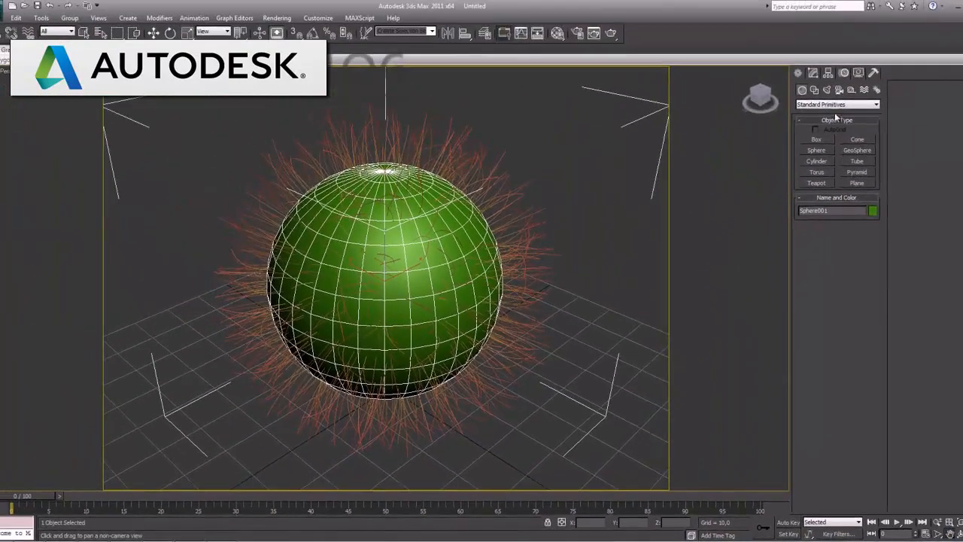
left_click(837, 104)
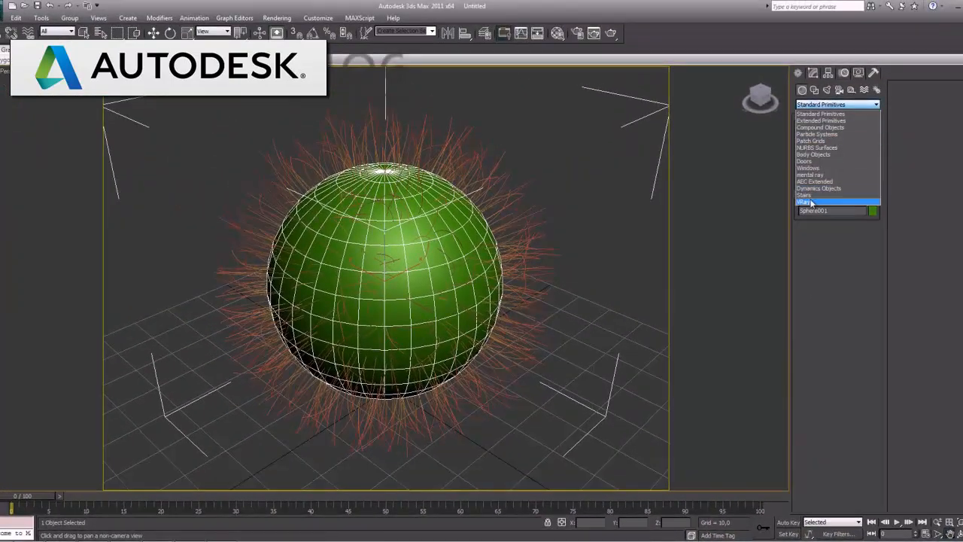
left_click(834, 201)
left_click(817, 149)
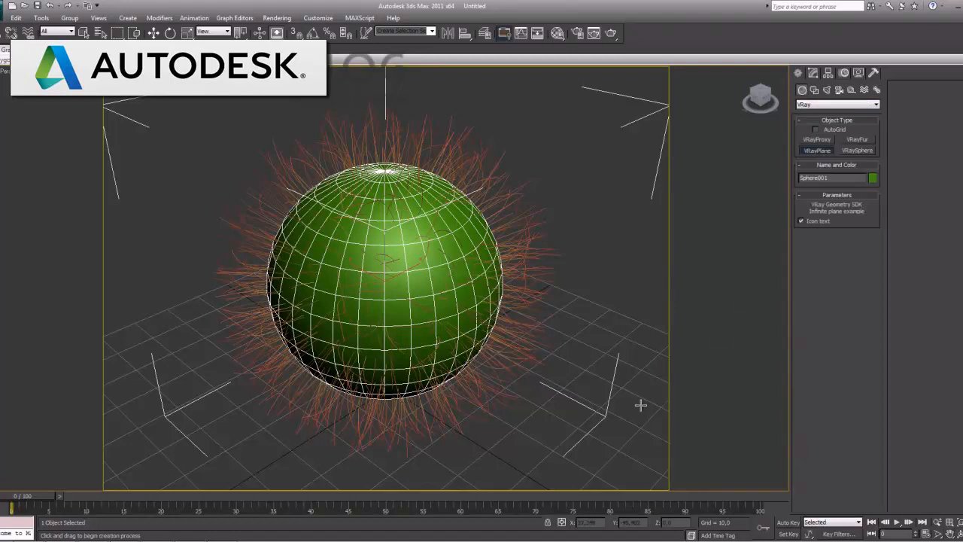
left_click(644, 404)
right_click(644, 405)
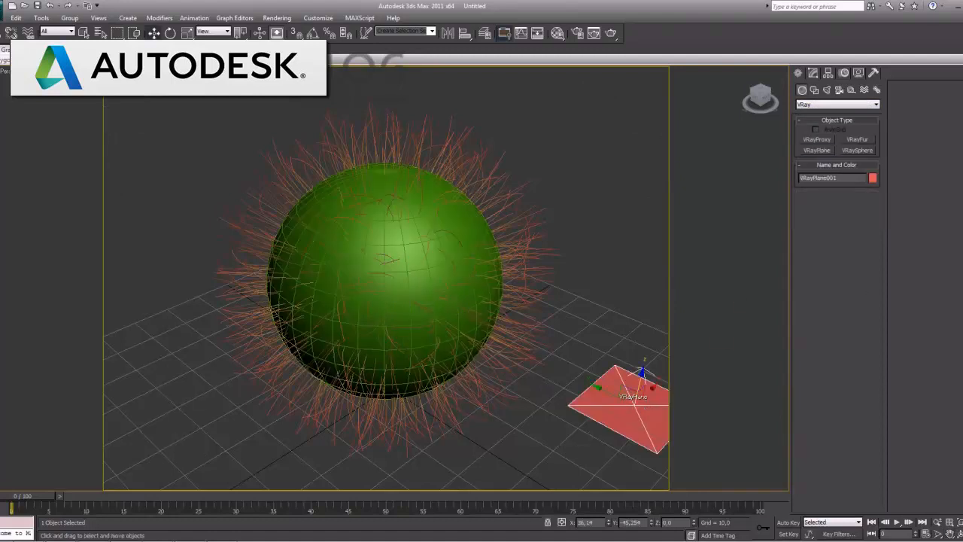
Select the hairy sphere and raise it above the VRayPlane to a Z height of about 51.7
key("alt+w")
left_click(594, 129)
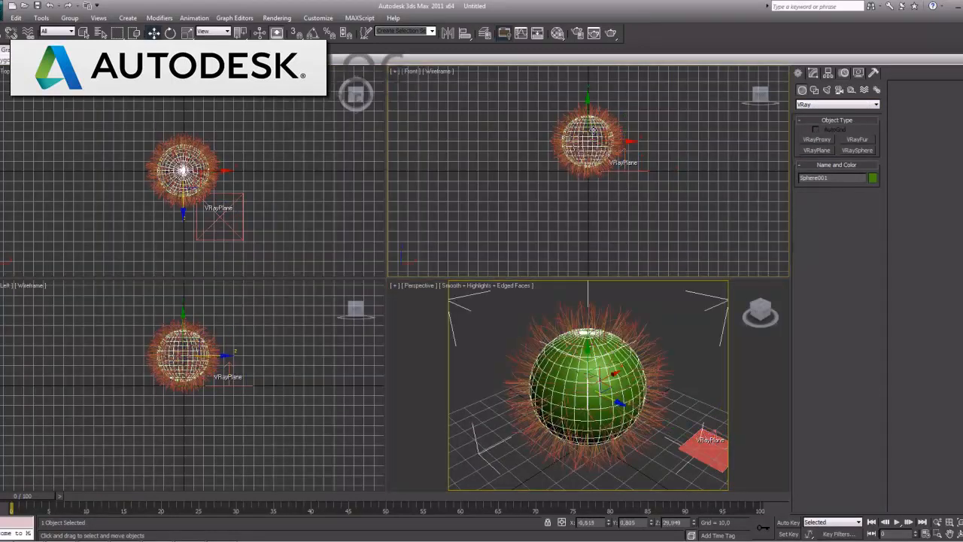
left_click_drag(647, 115, 579, 144)
left_click_drag(588, 105, 588, 85)
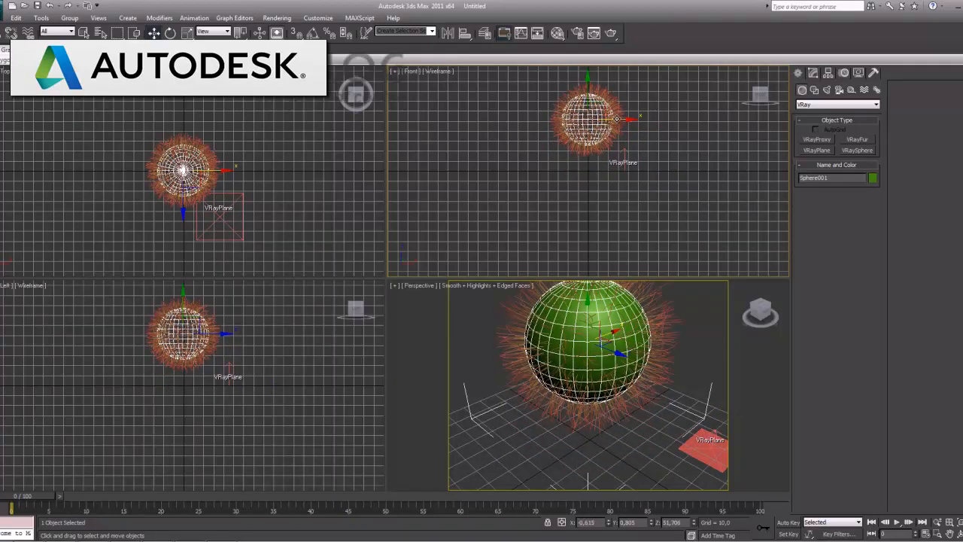
middle_click_drag(660, 328, 660, 351, "alt")
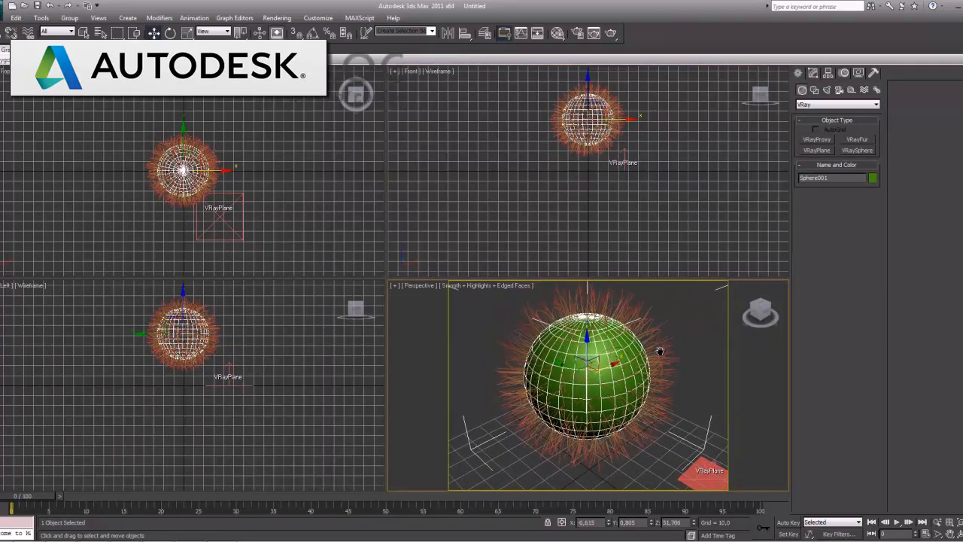
key("alt+w")
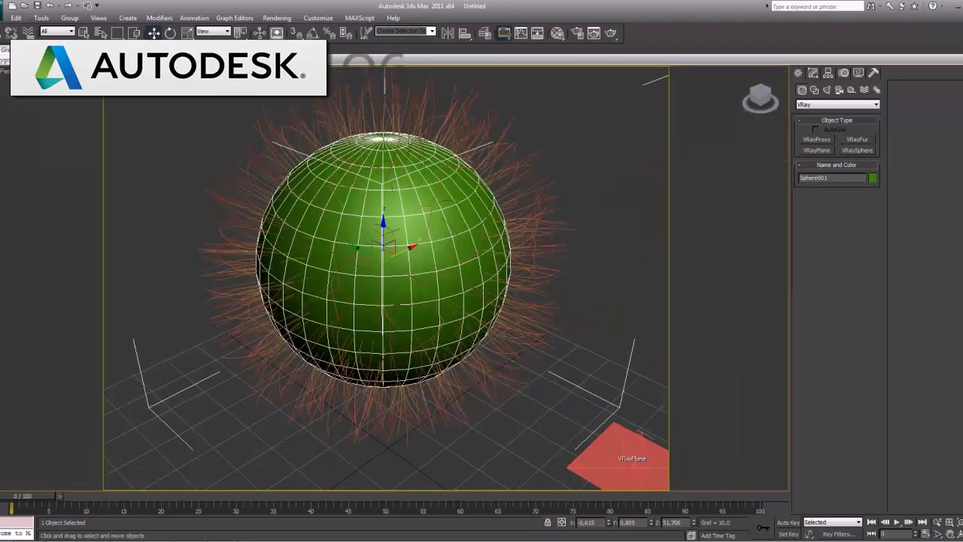
middle_click_drag(527, 273, 534, 278)
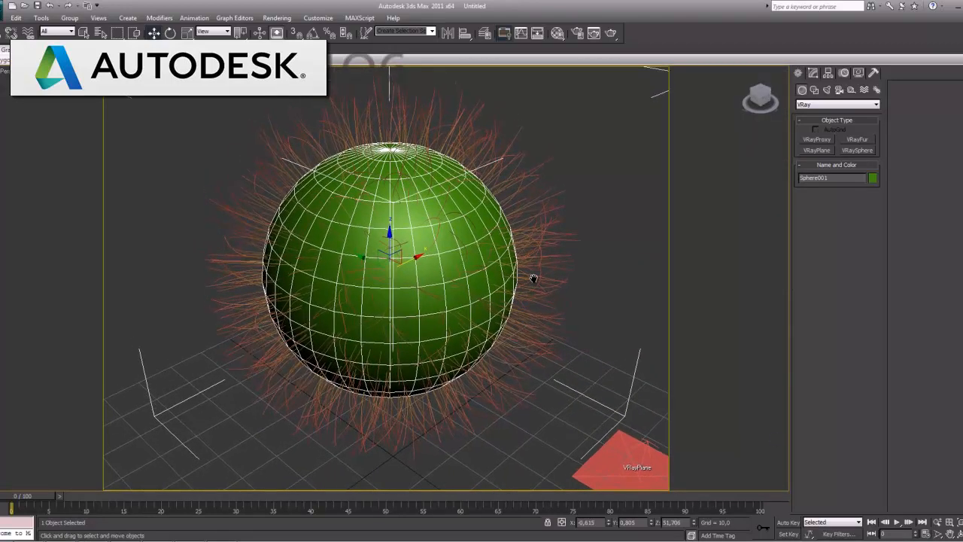